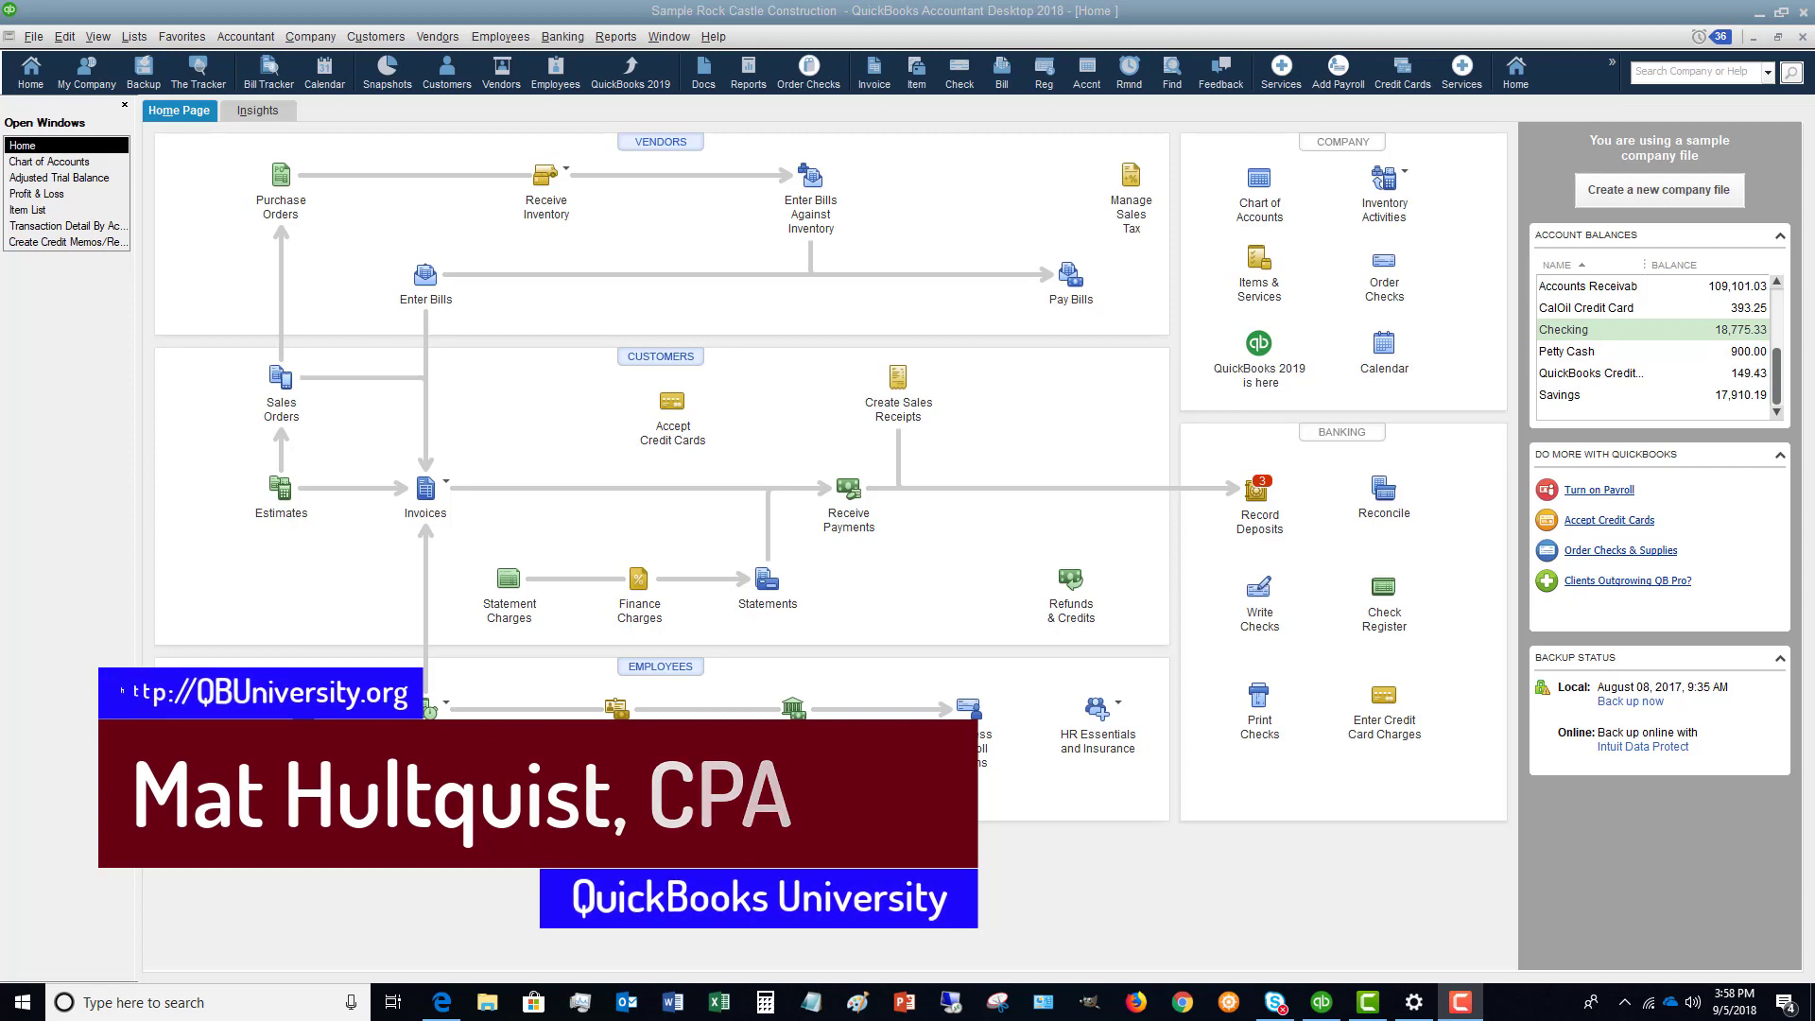
- Open the Chart of Accounts from the Company menu
left_click(38, 161)
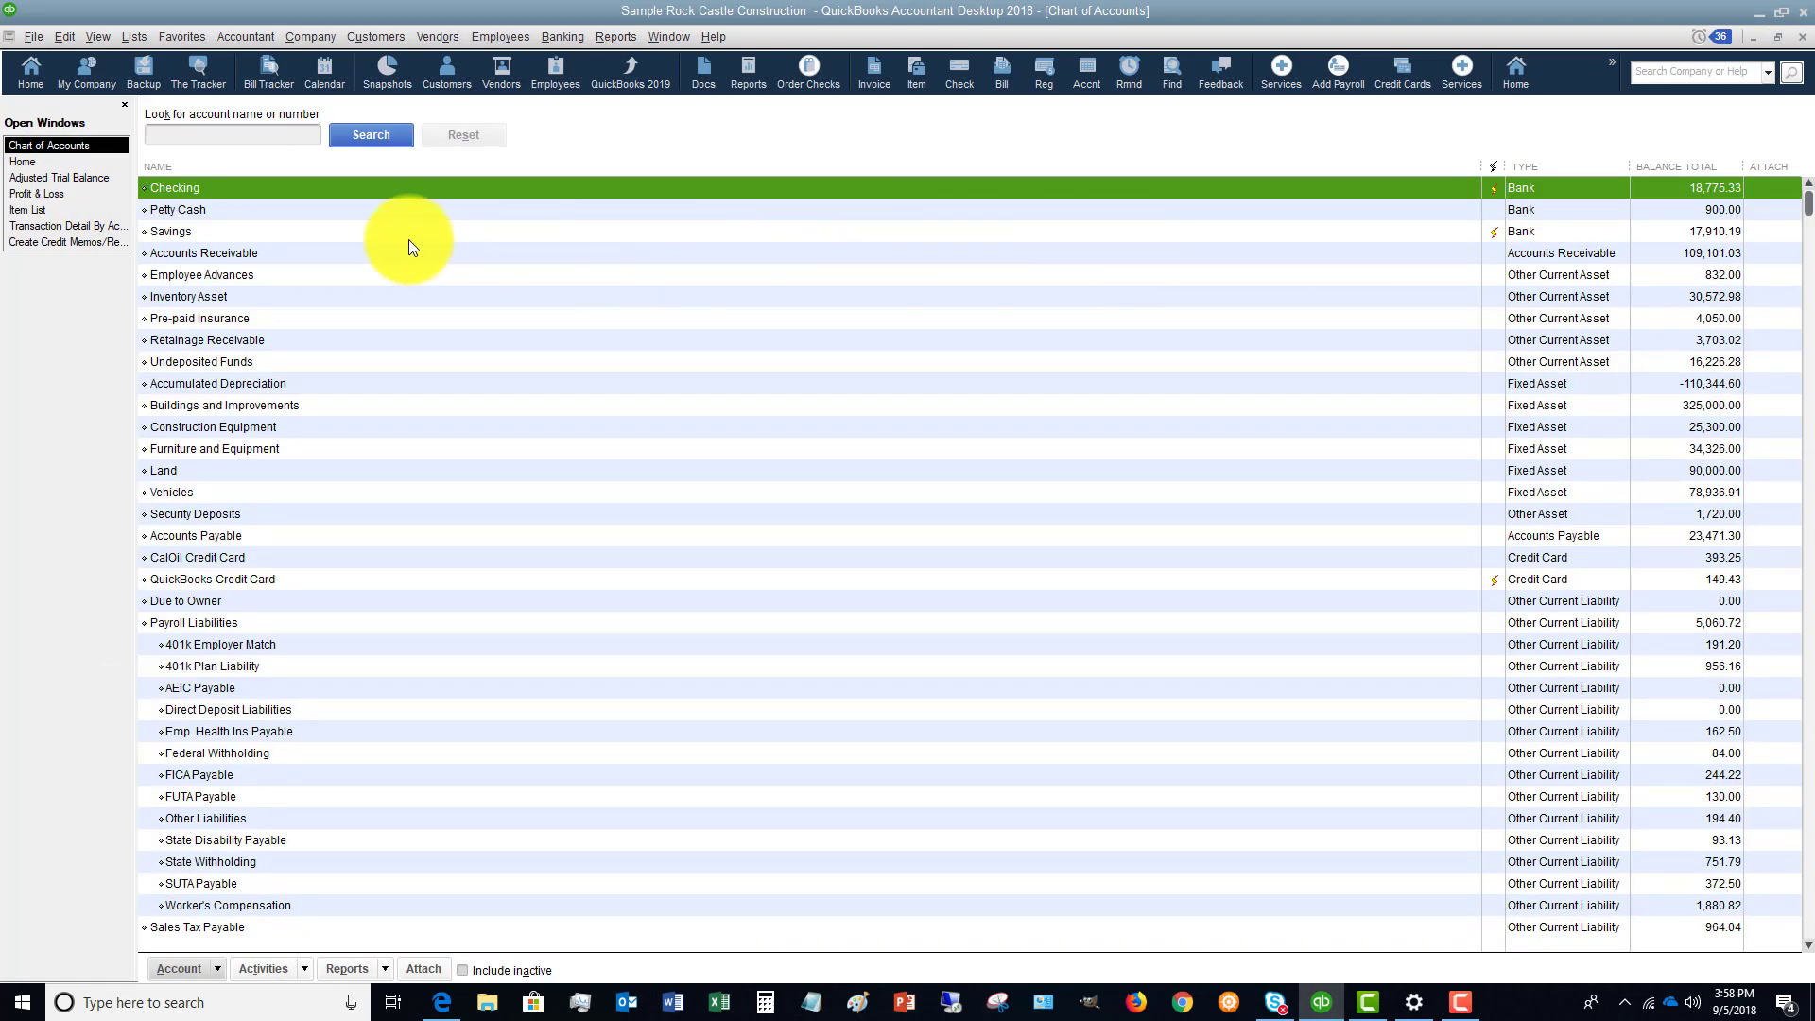
left_click(51, 167)
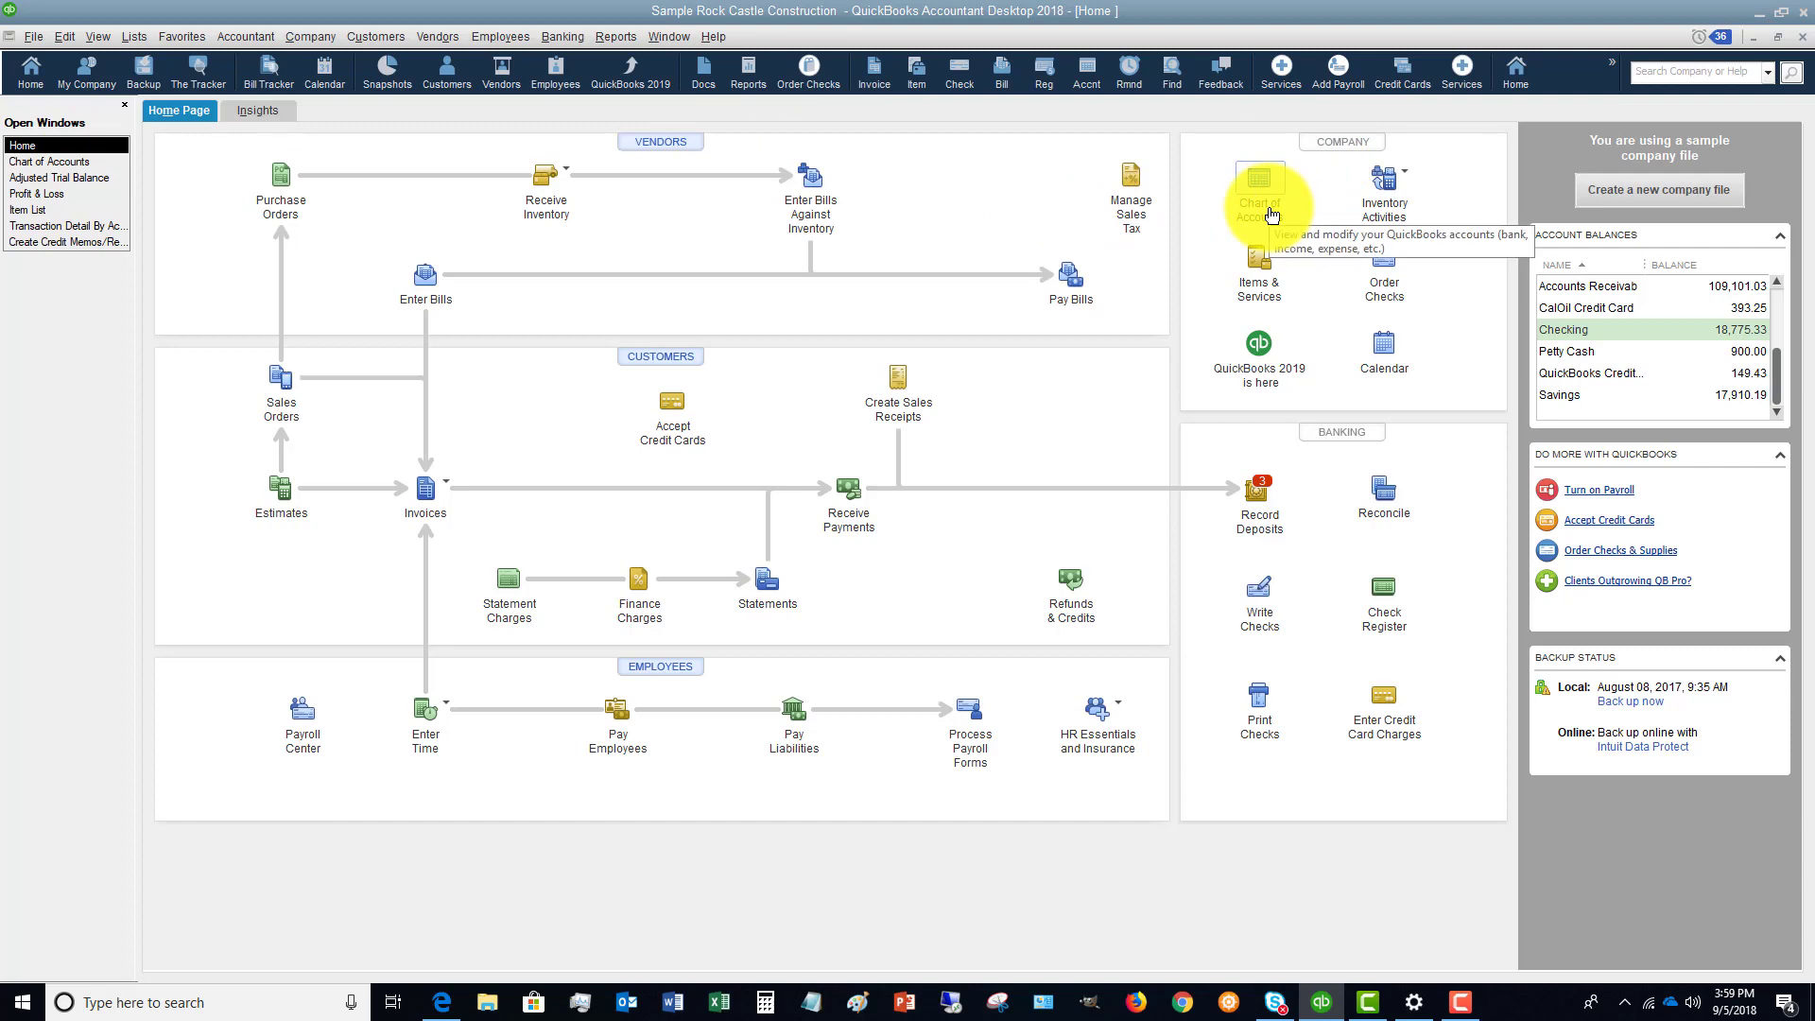
left_click(297, 35)
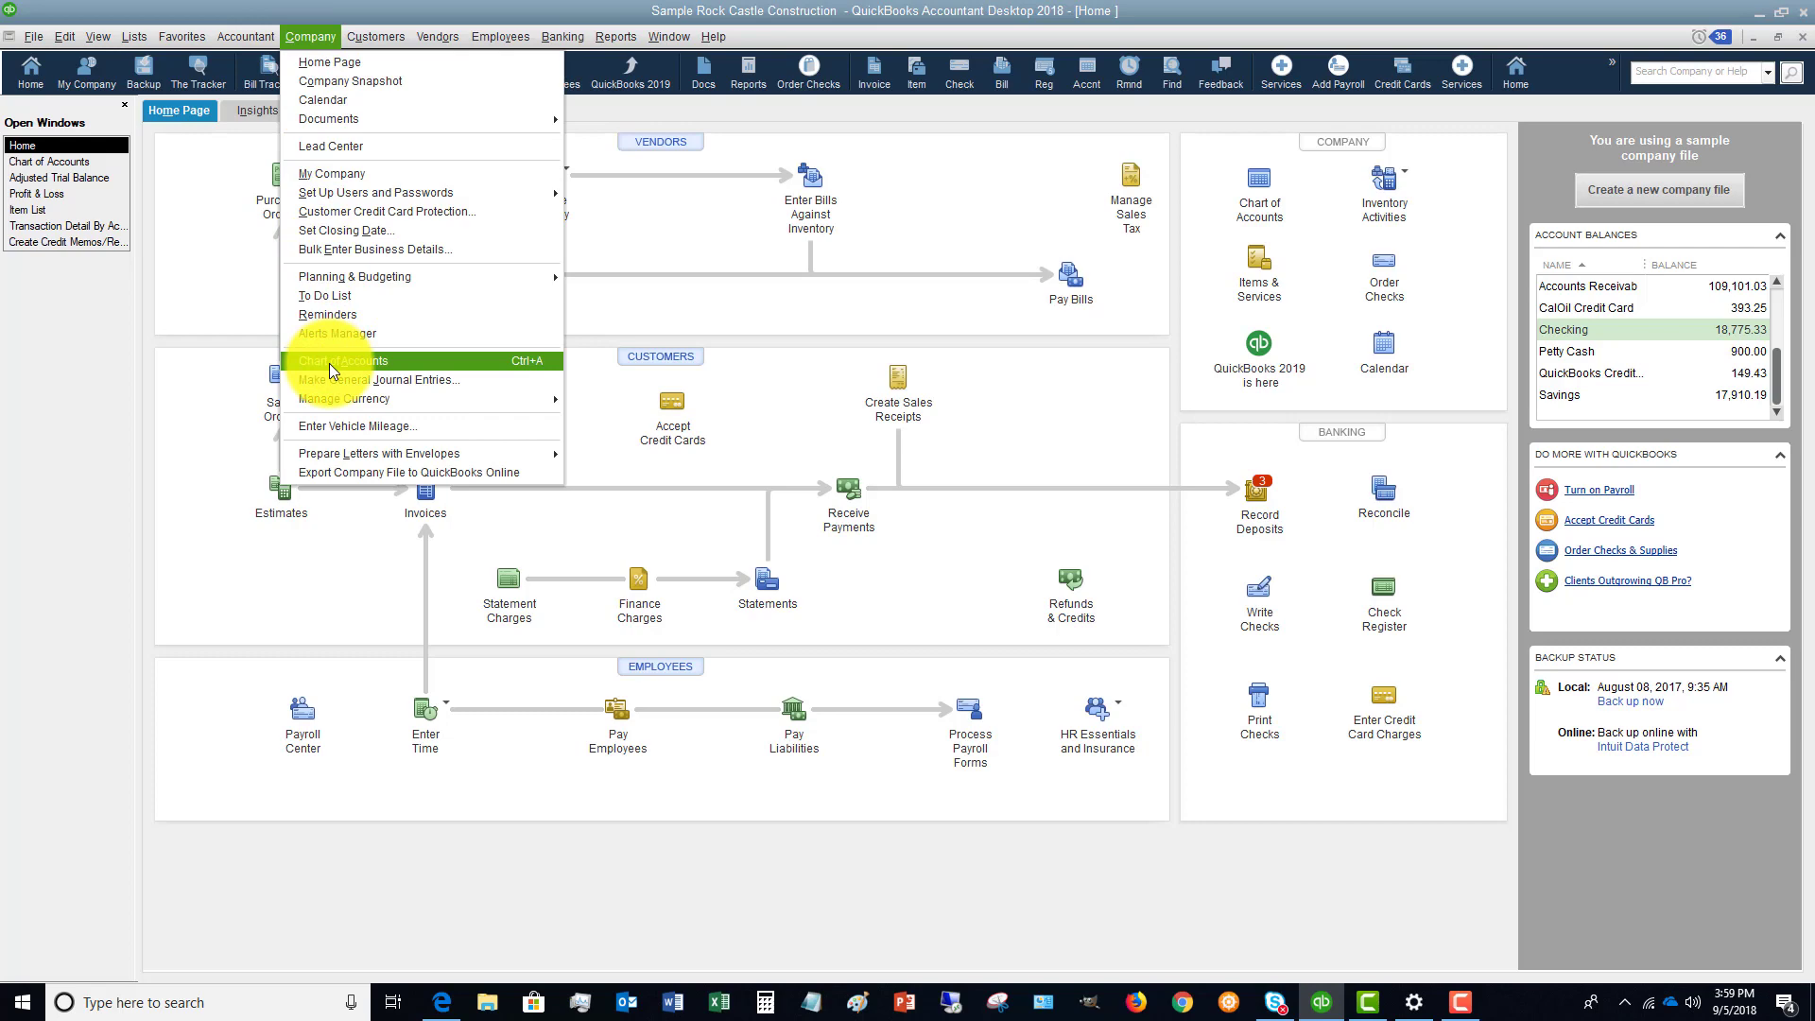
left_click(51, 162)
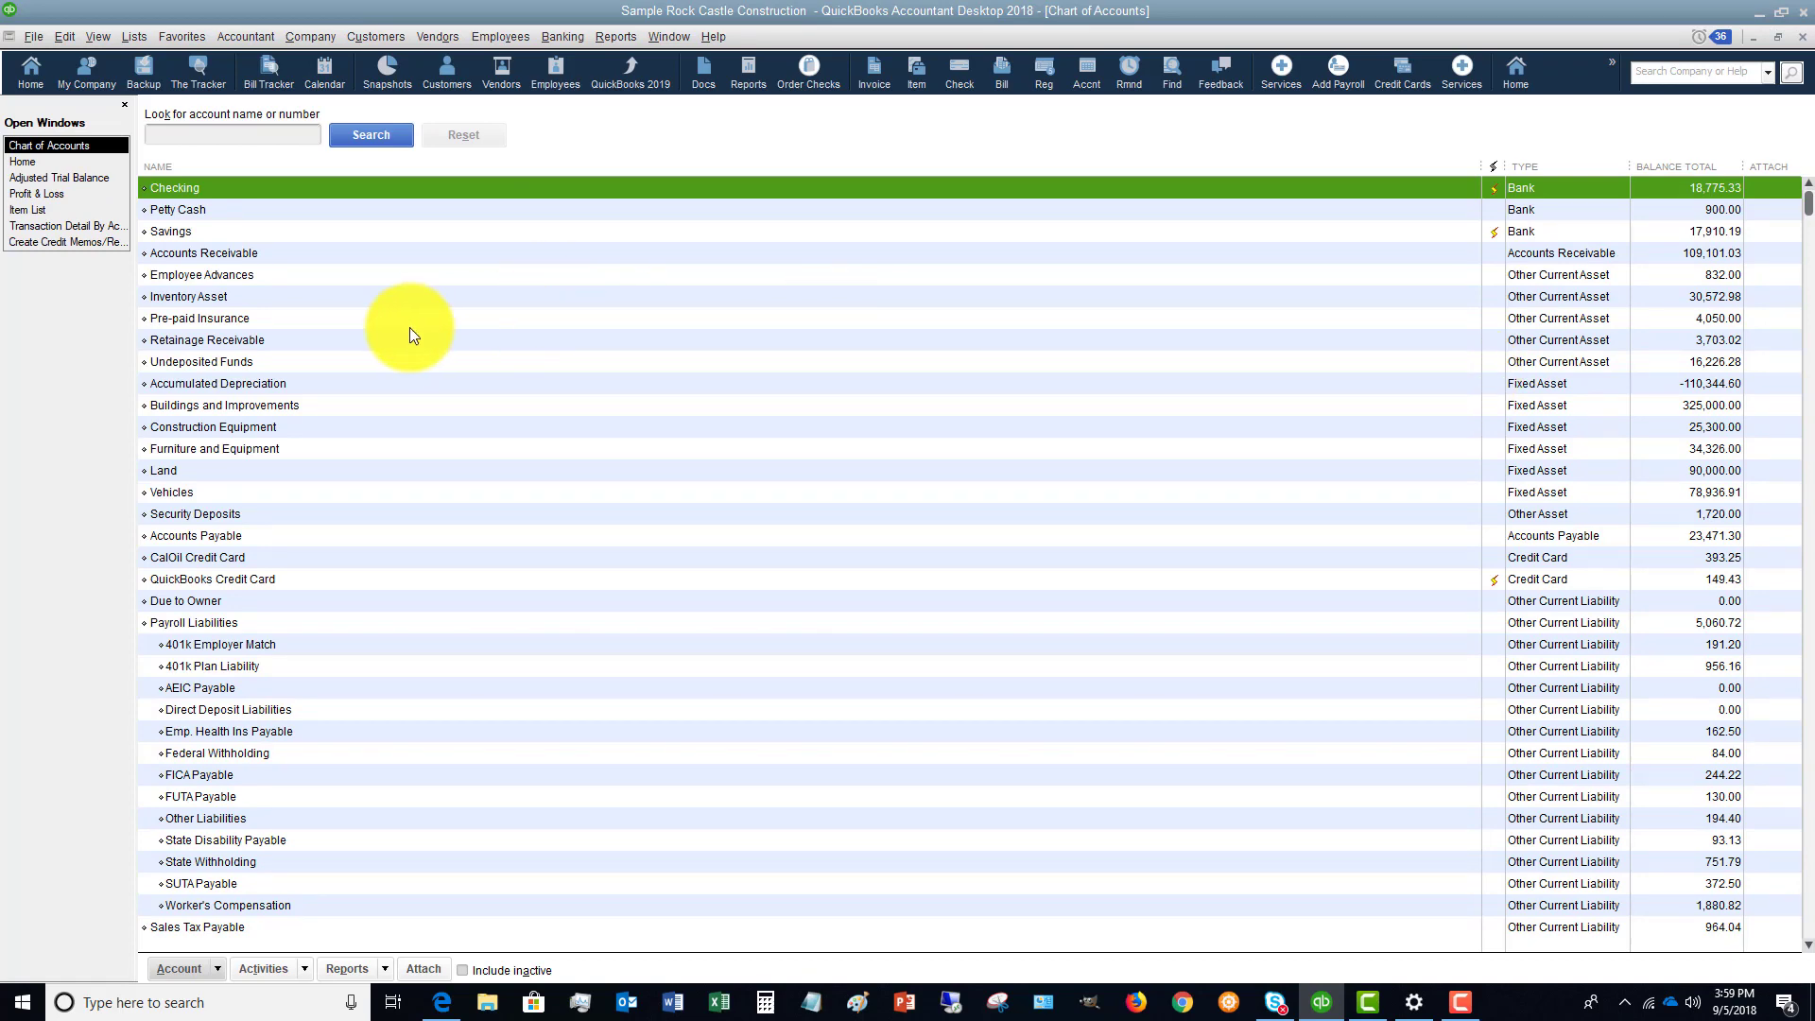
- Scroll the account list from the bank accounts down to the expense accounts
scroll(1068, 559, "down", 20)
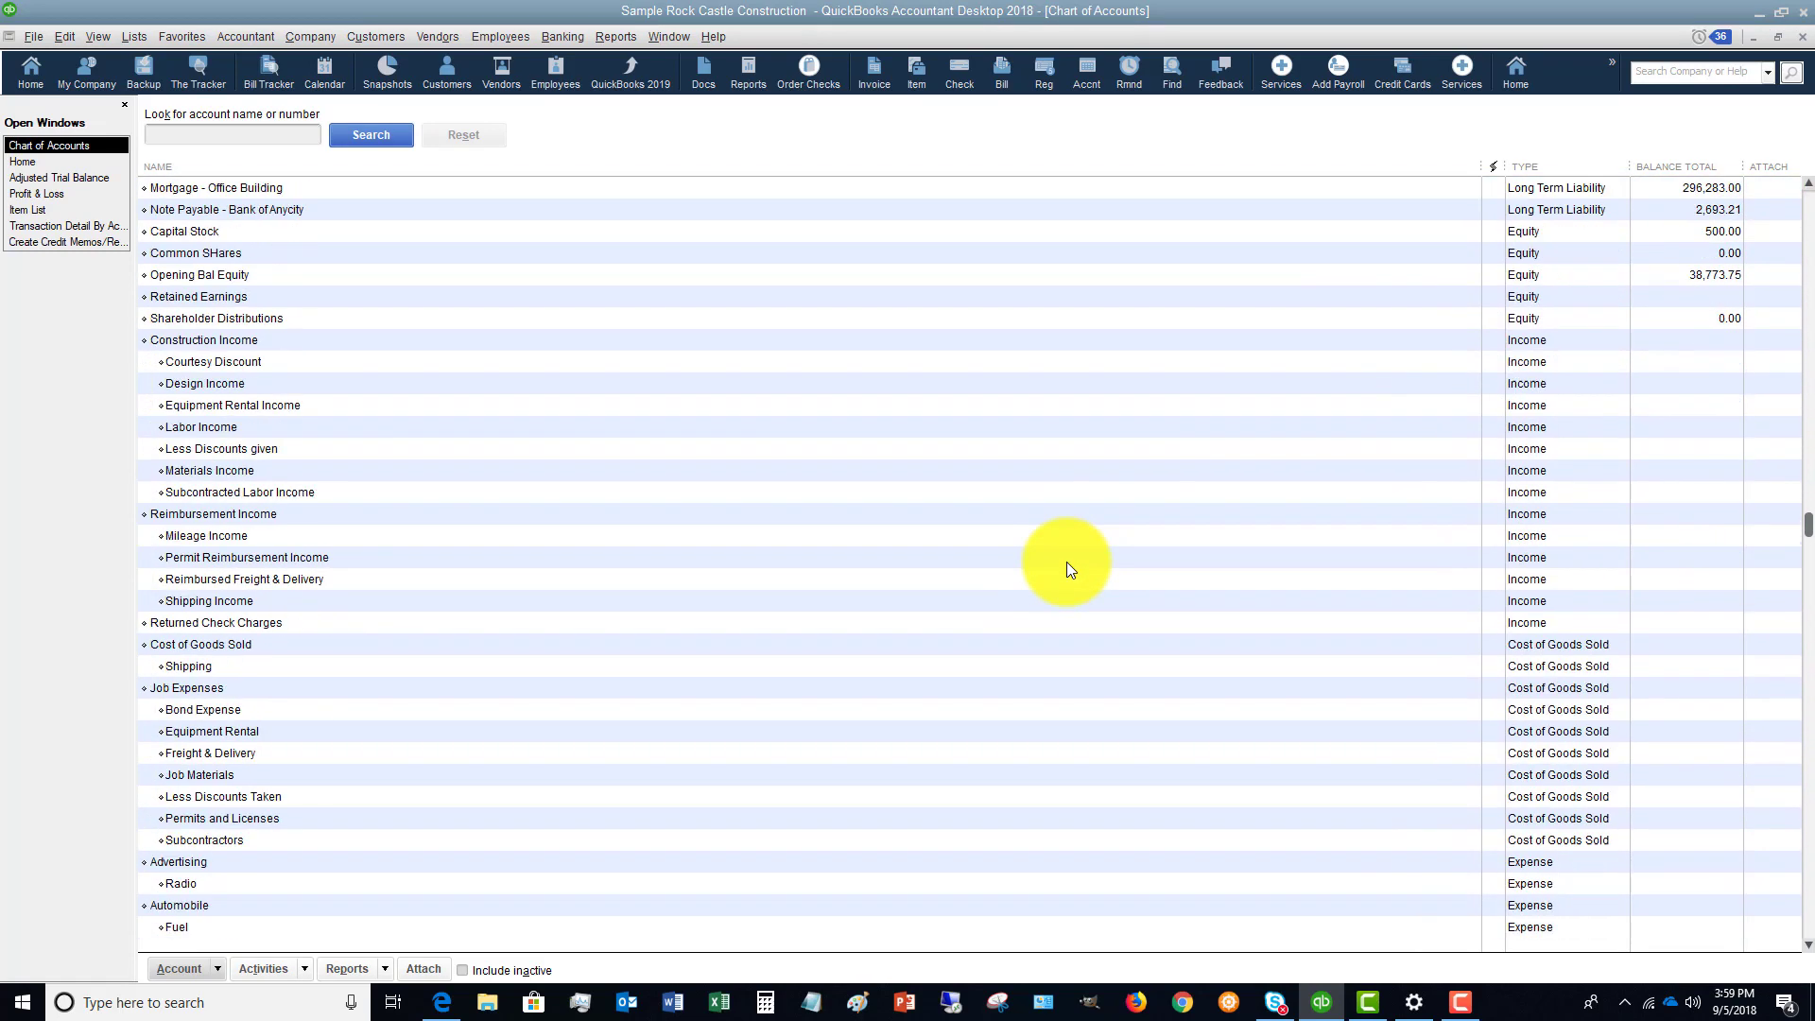
scroll(1066, 565, "up", 2)
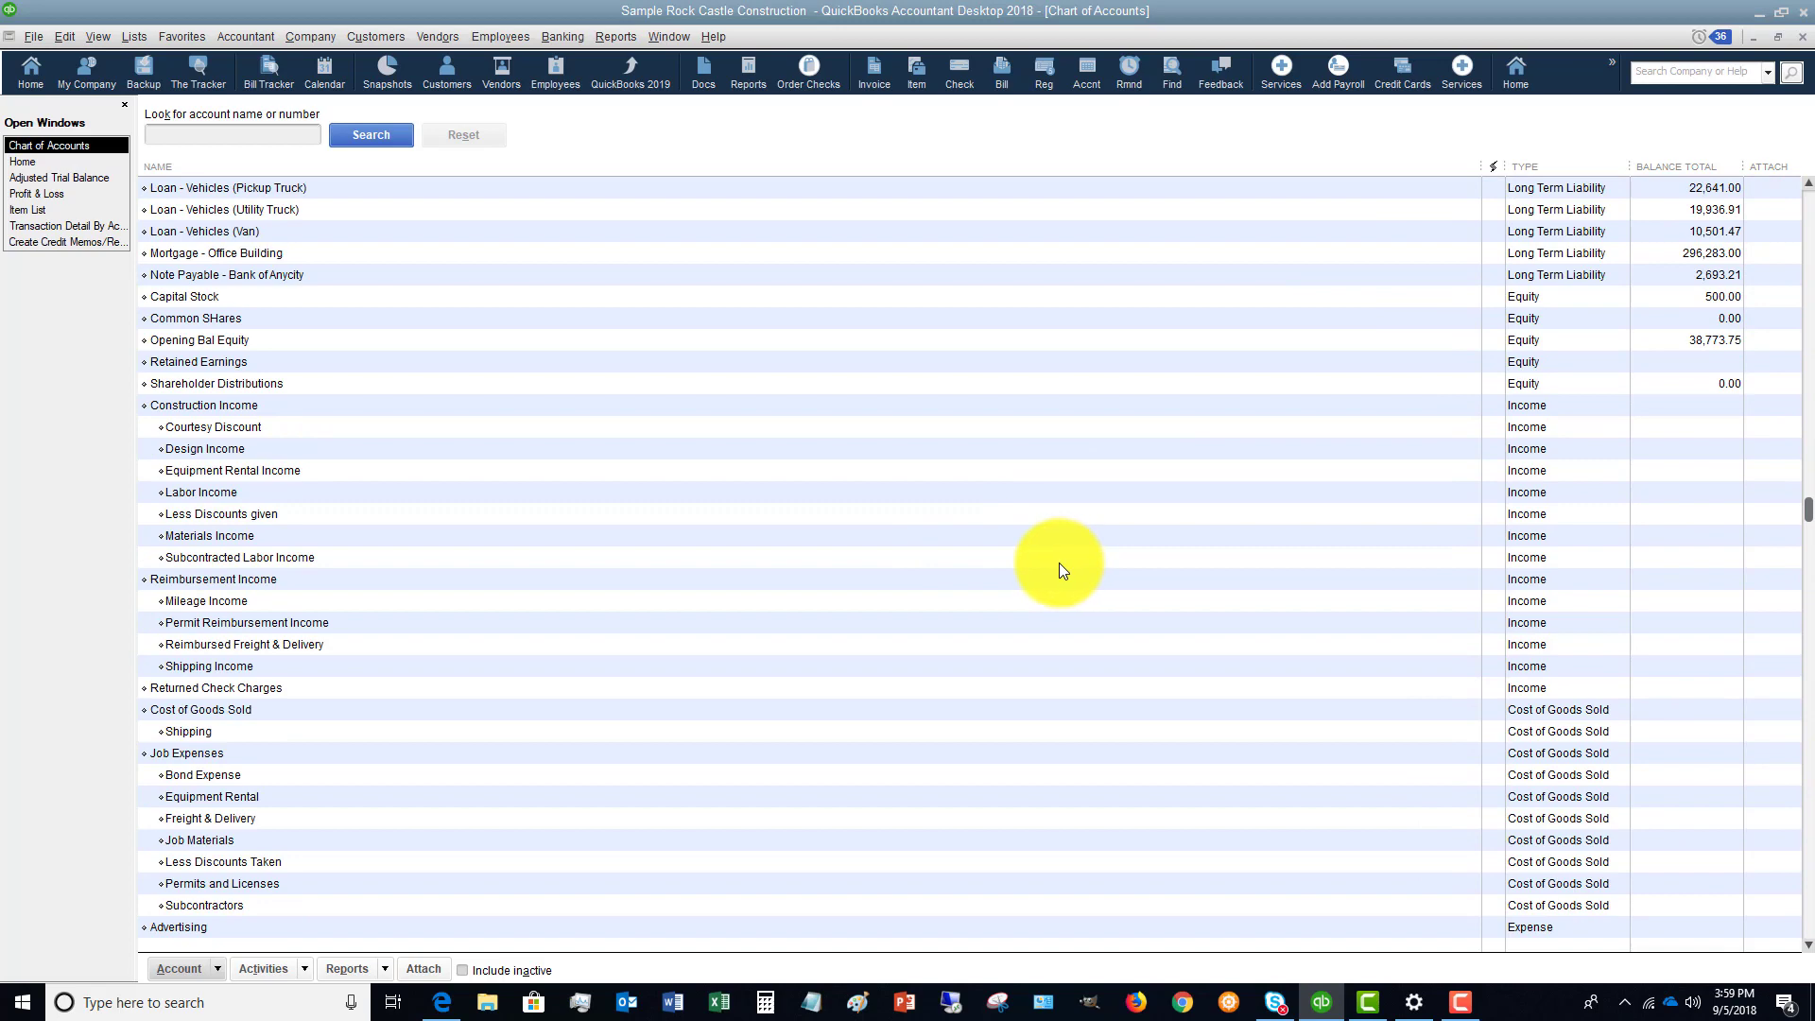
scroll(729, 543, "down", 2)
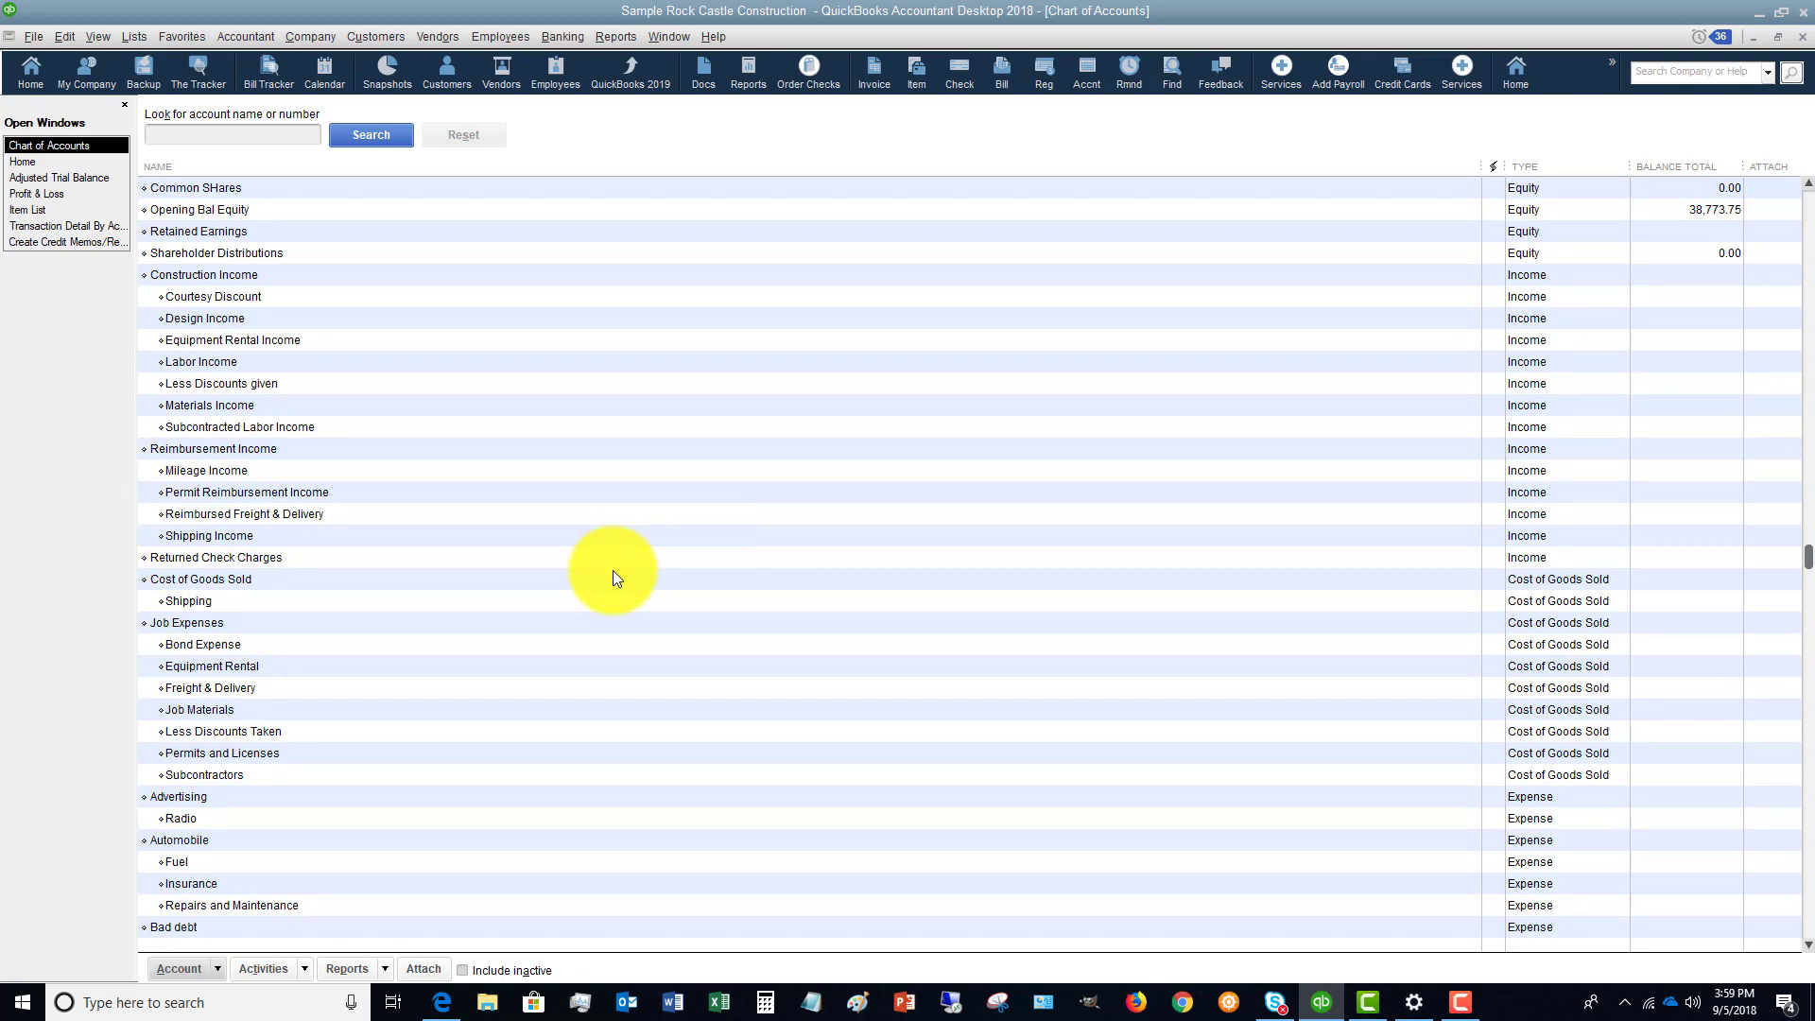
scroll(613, 570, "up", 3)
scroll(613, 570, "down", 1)
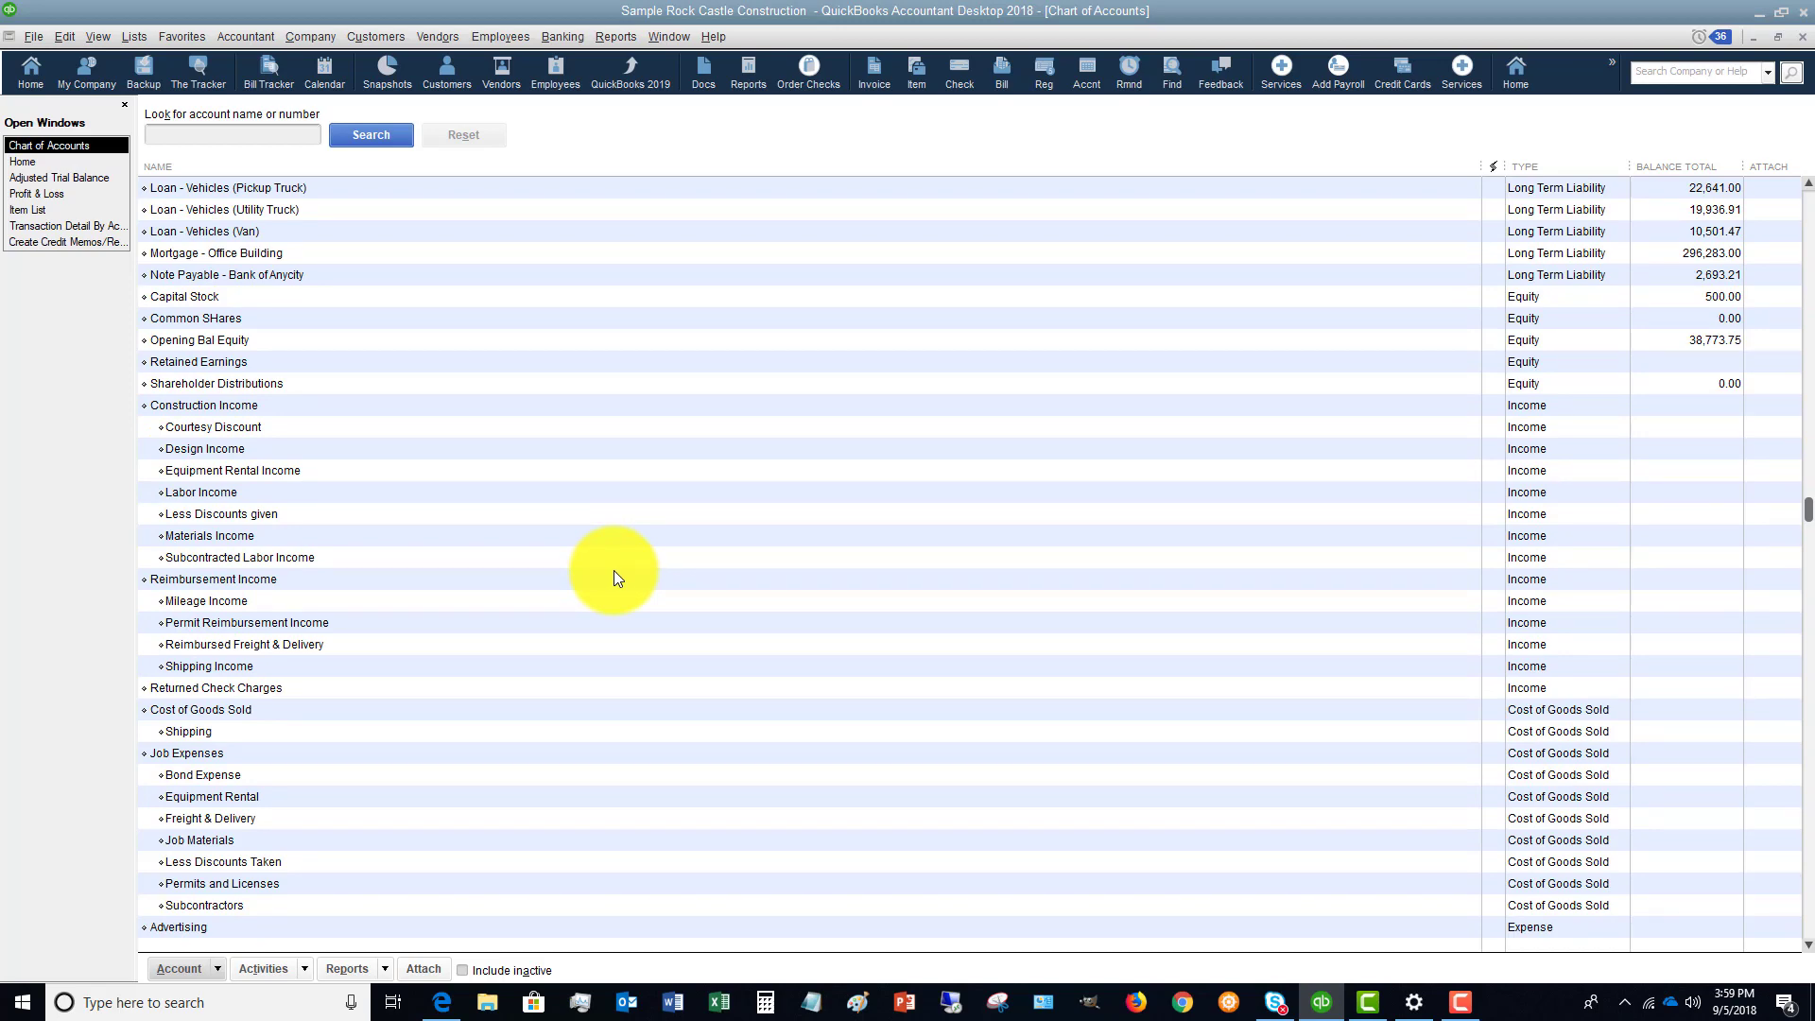
scroll(615, 570, "up", 12)
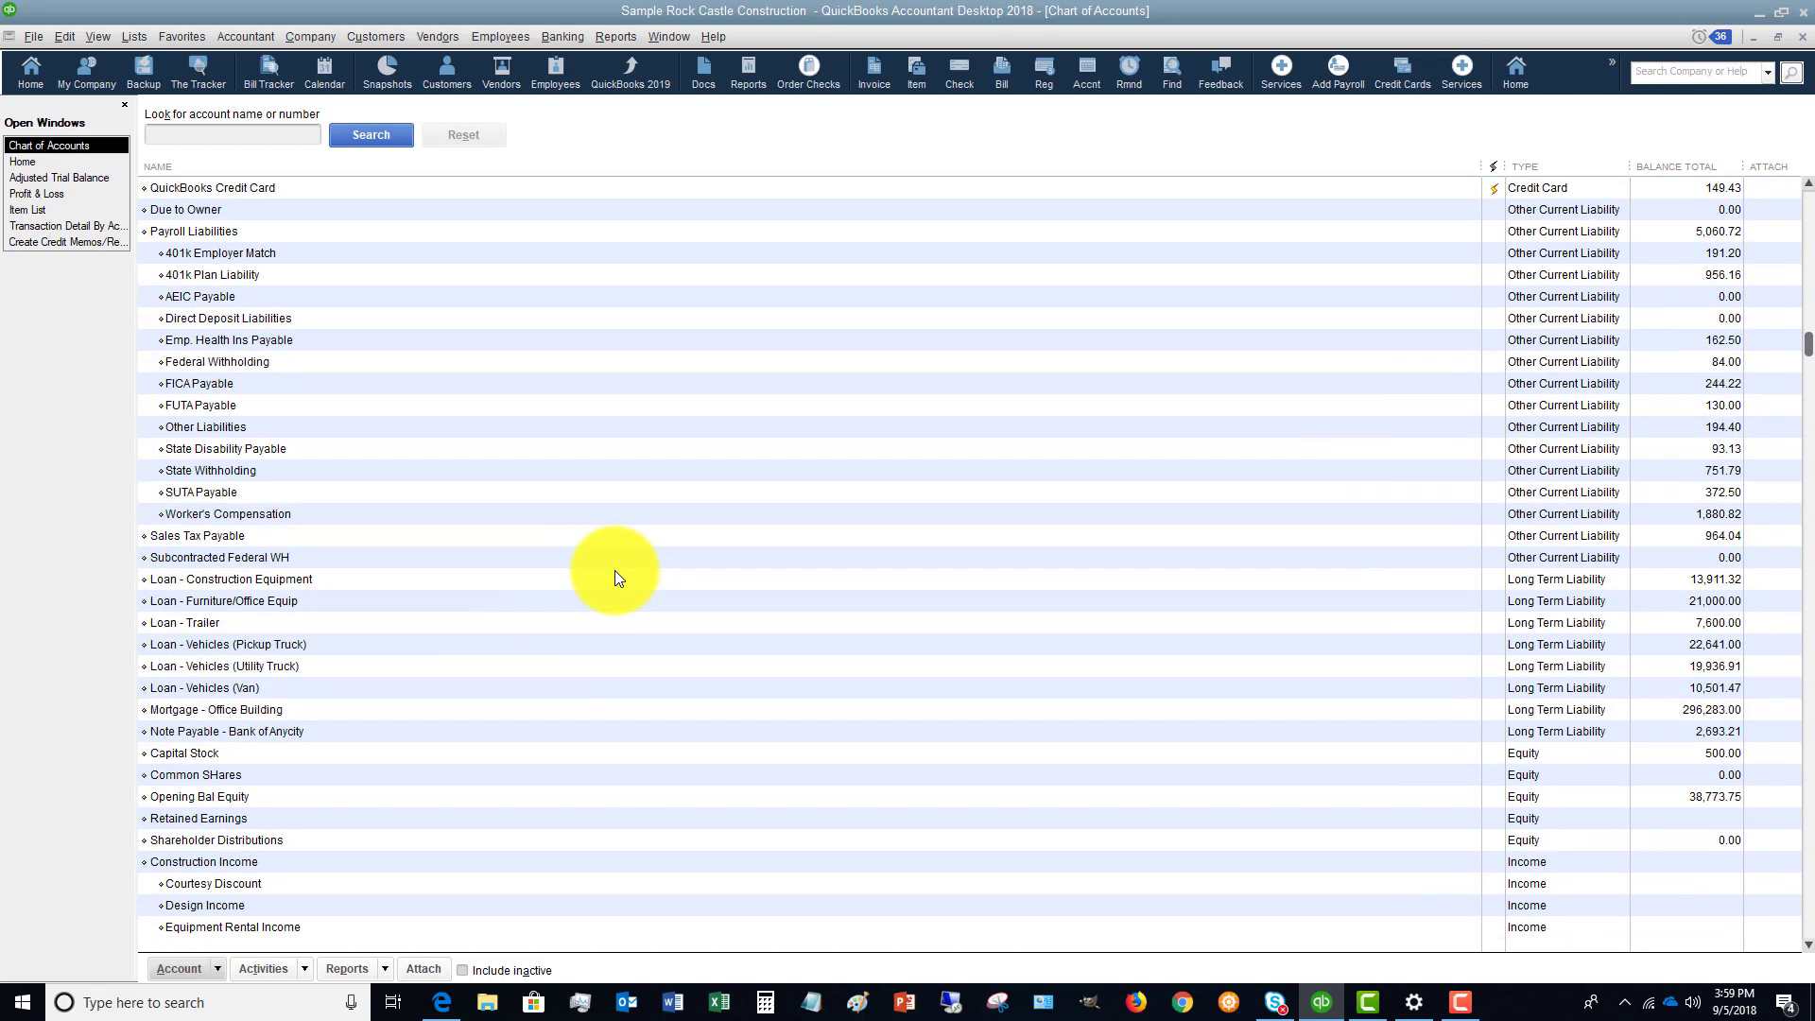
scroll(614, 578, "up", 1)
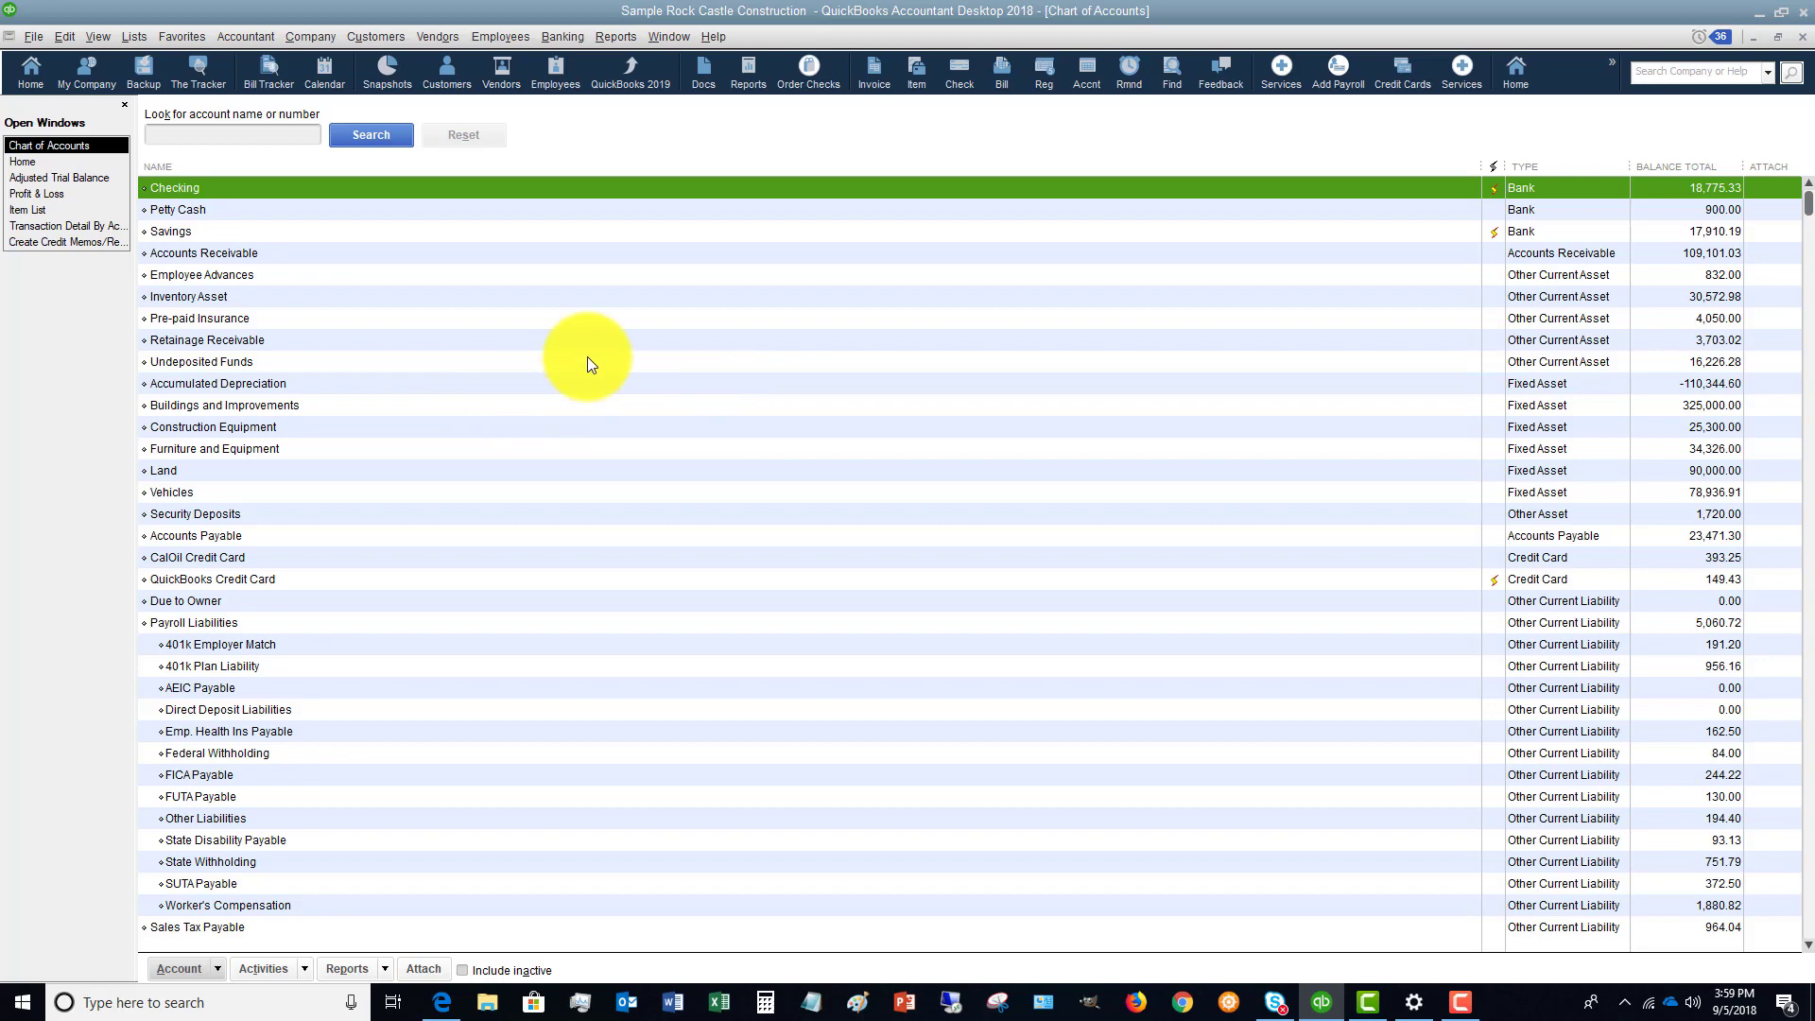
scroll(673, 483, "down", 3)
scroll(672, 475, "down", 13)
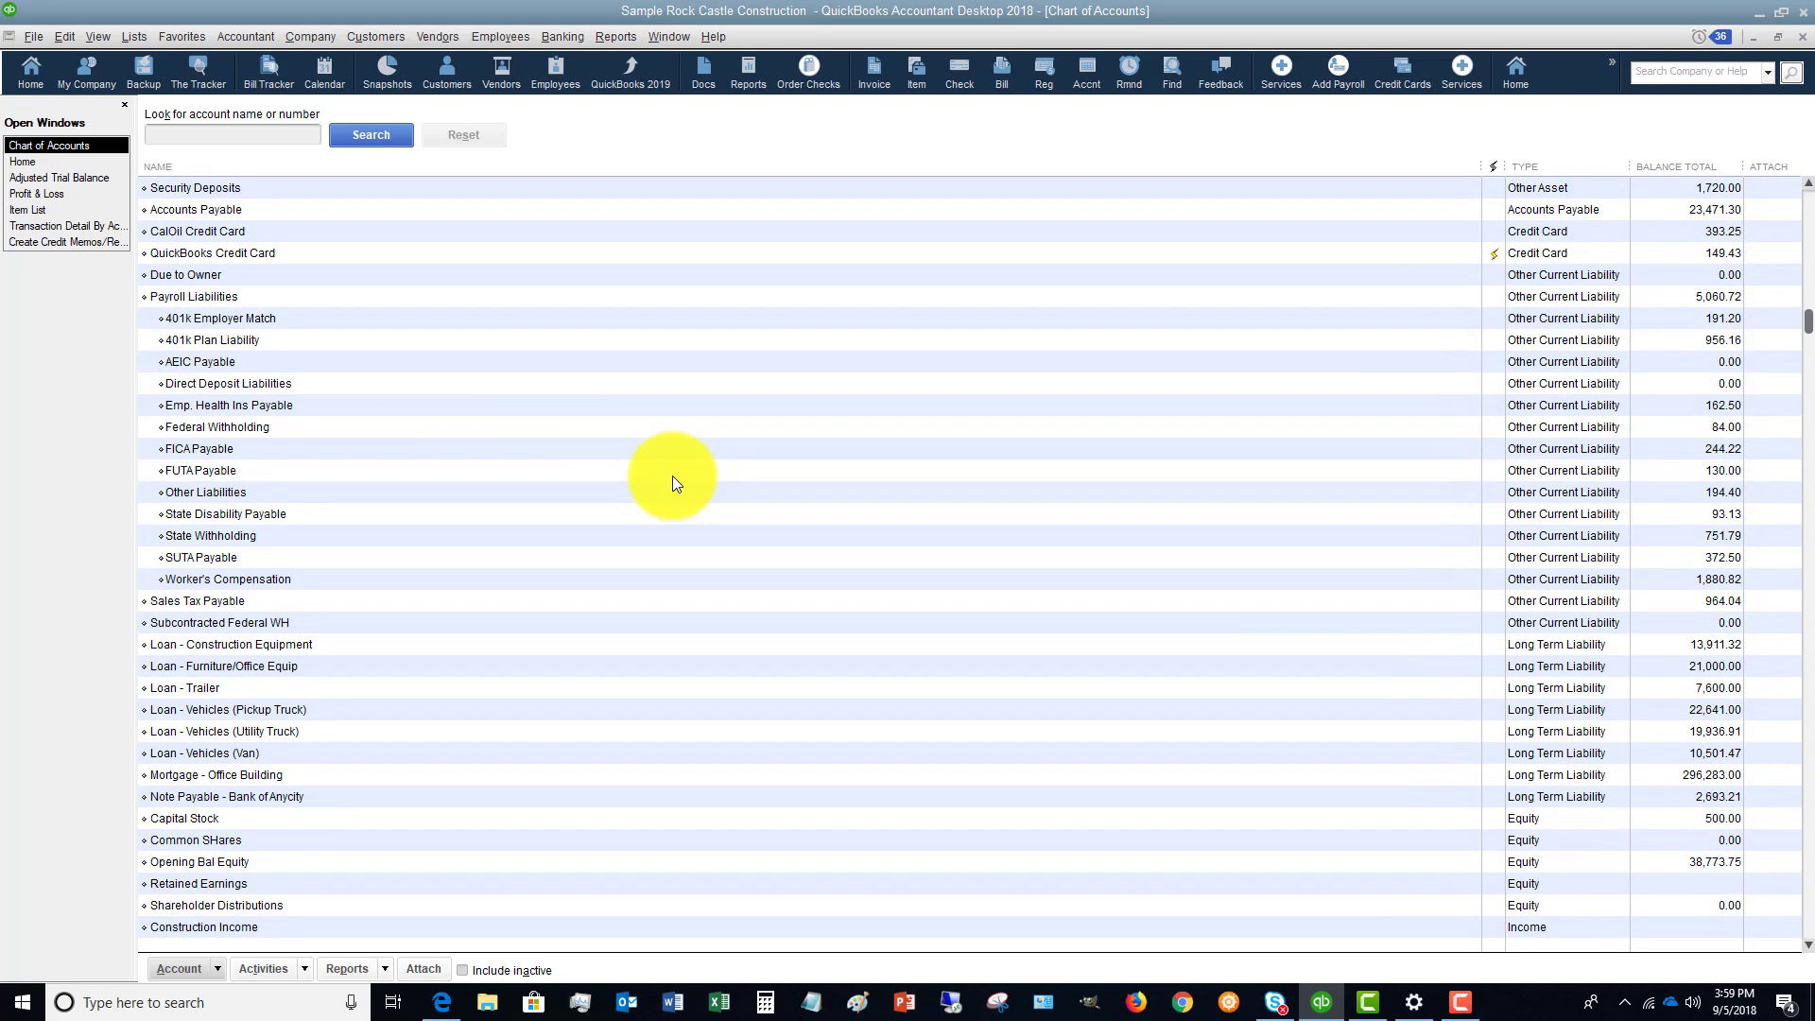
scroll(672, 476, "down", 6)
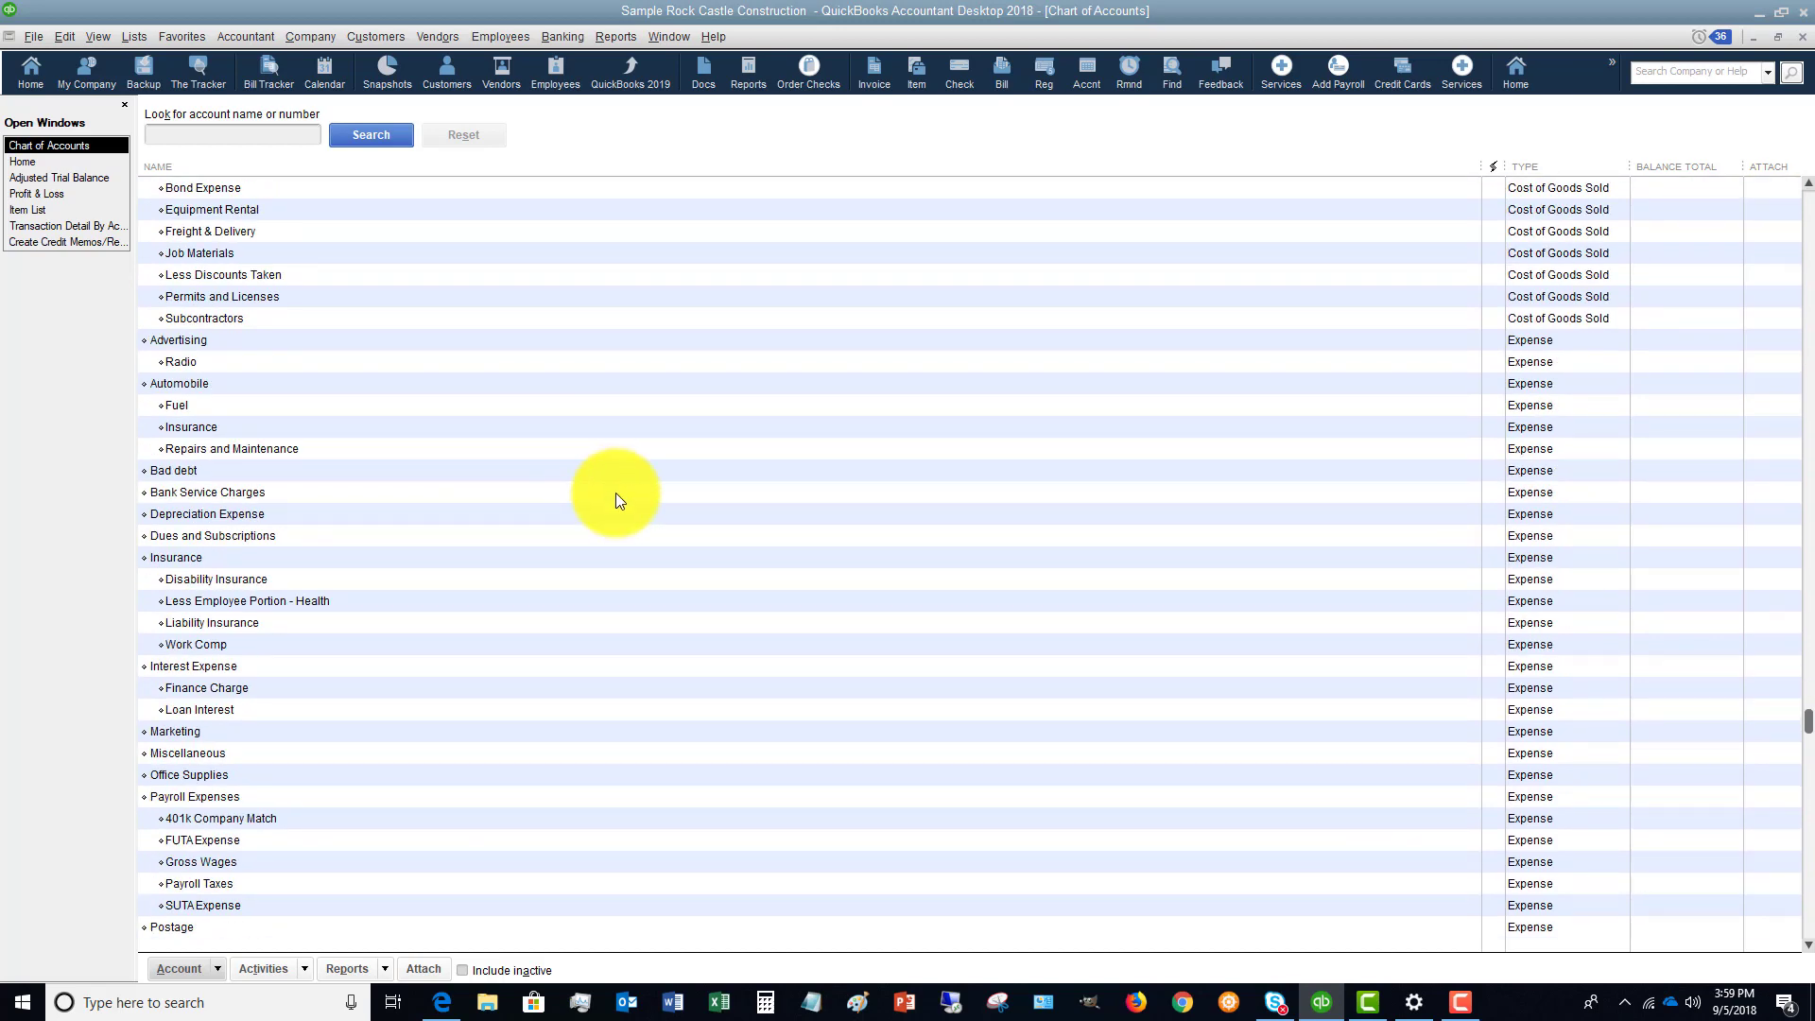
left_click(388, 540)
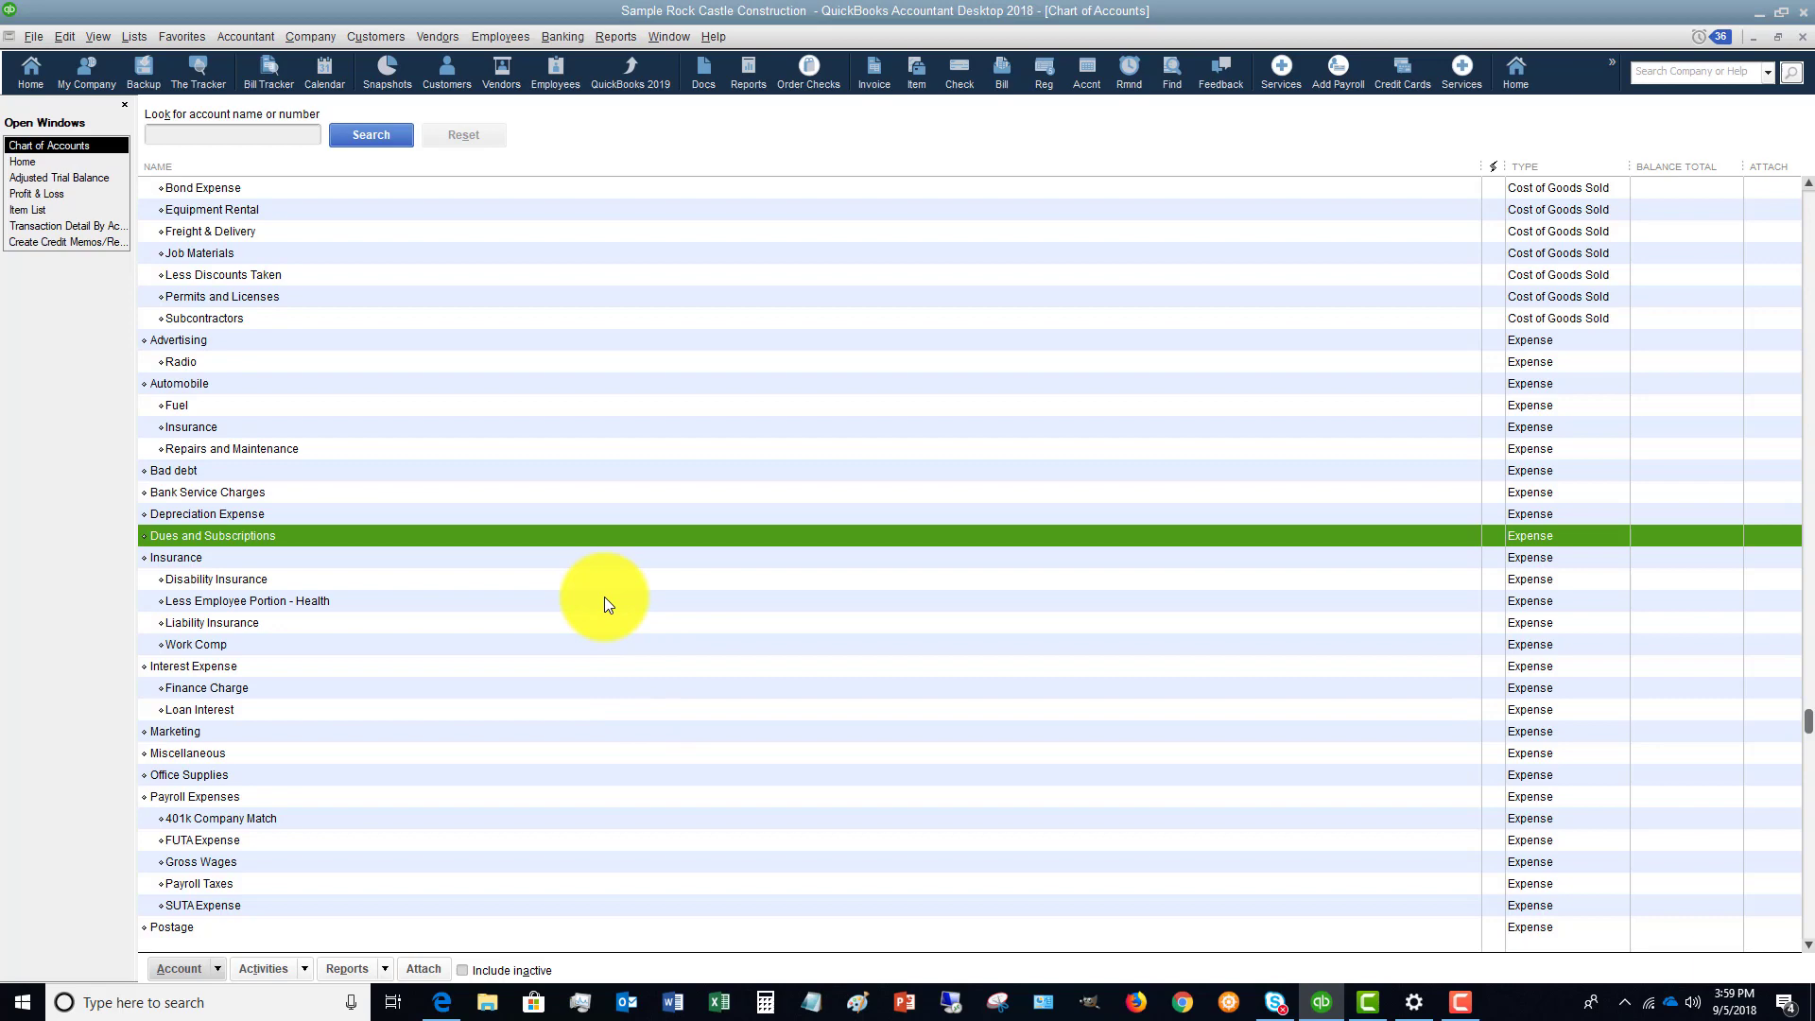
scroll(605, 593, "up", 20)
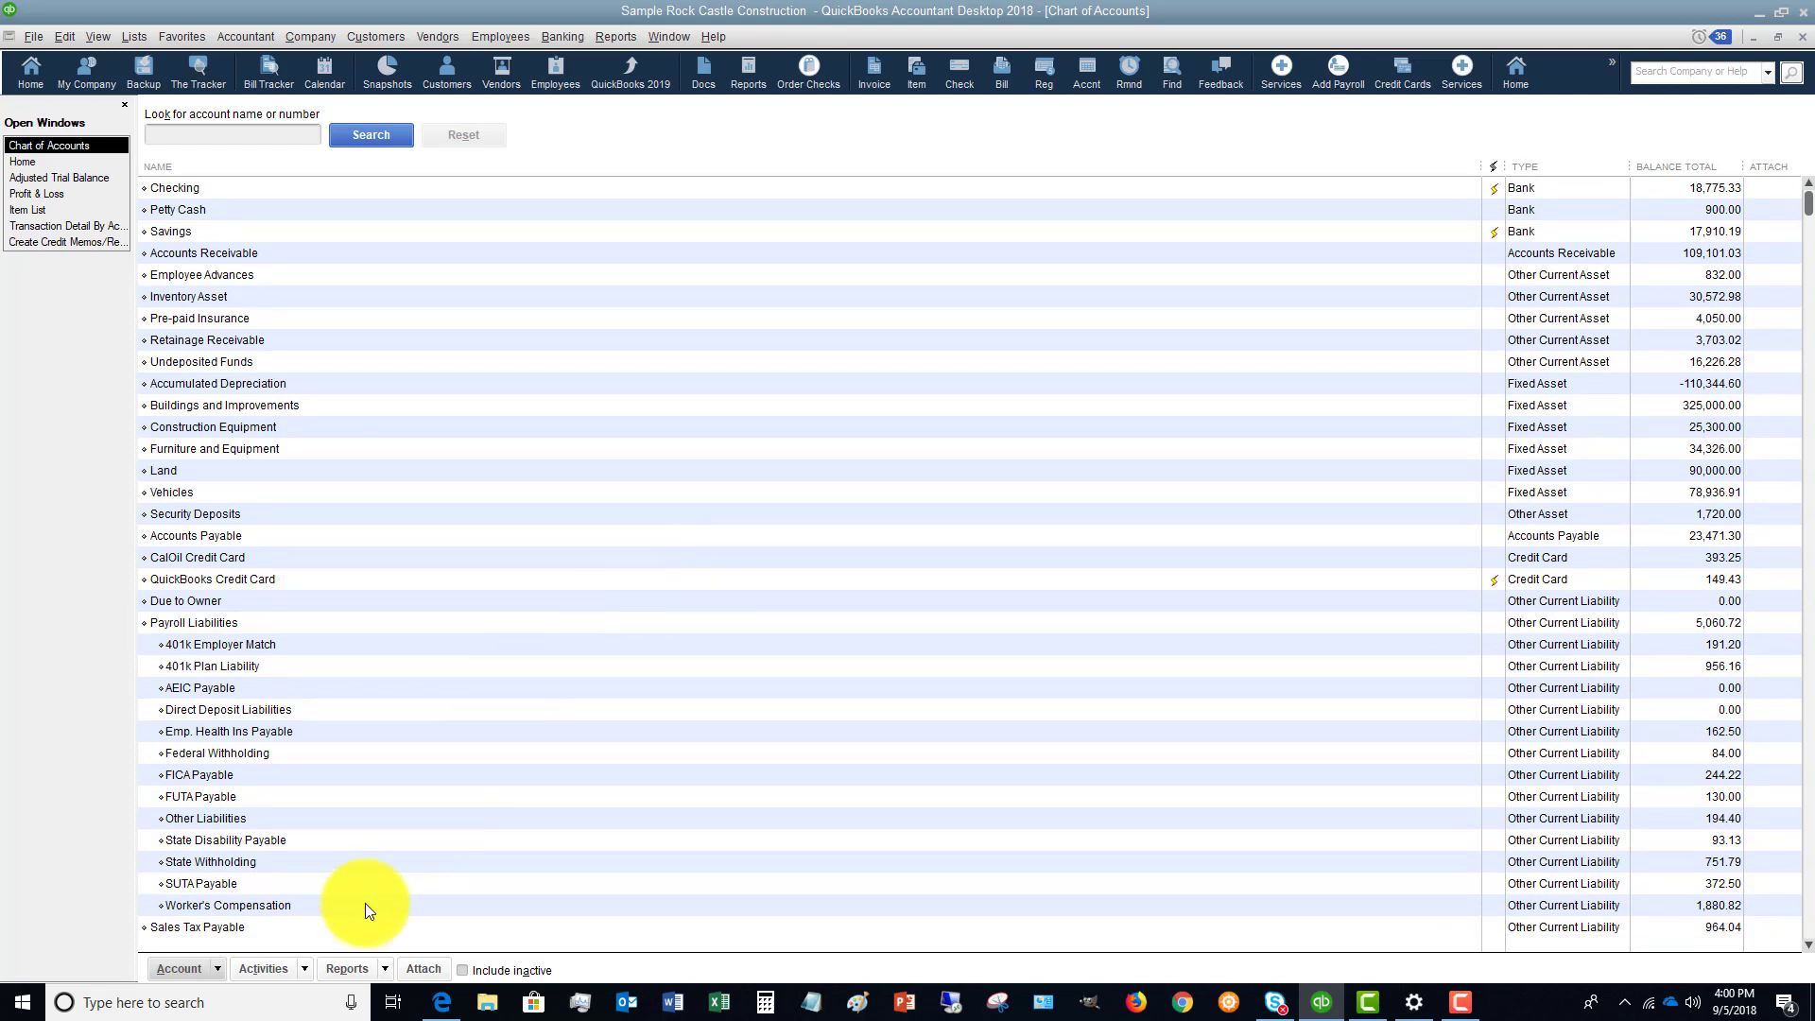
left_click(461, 969)
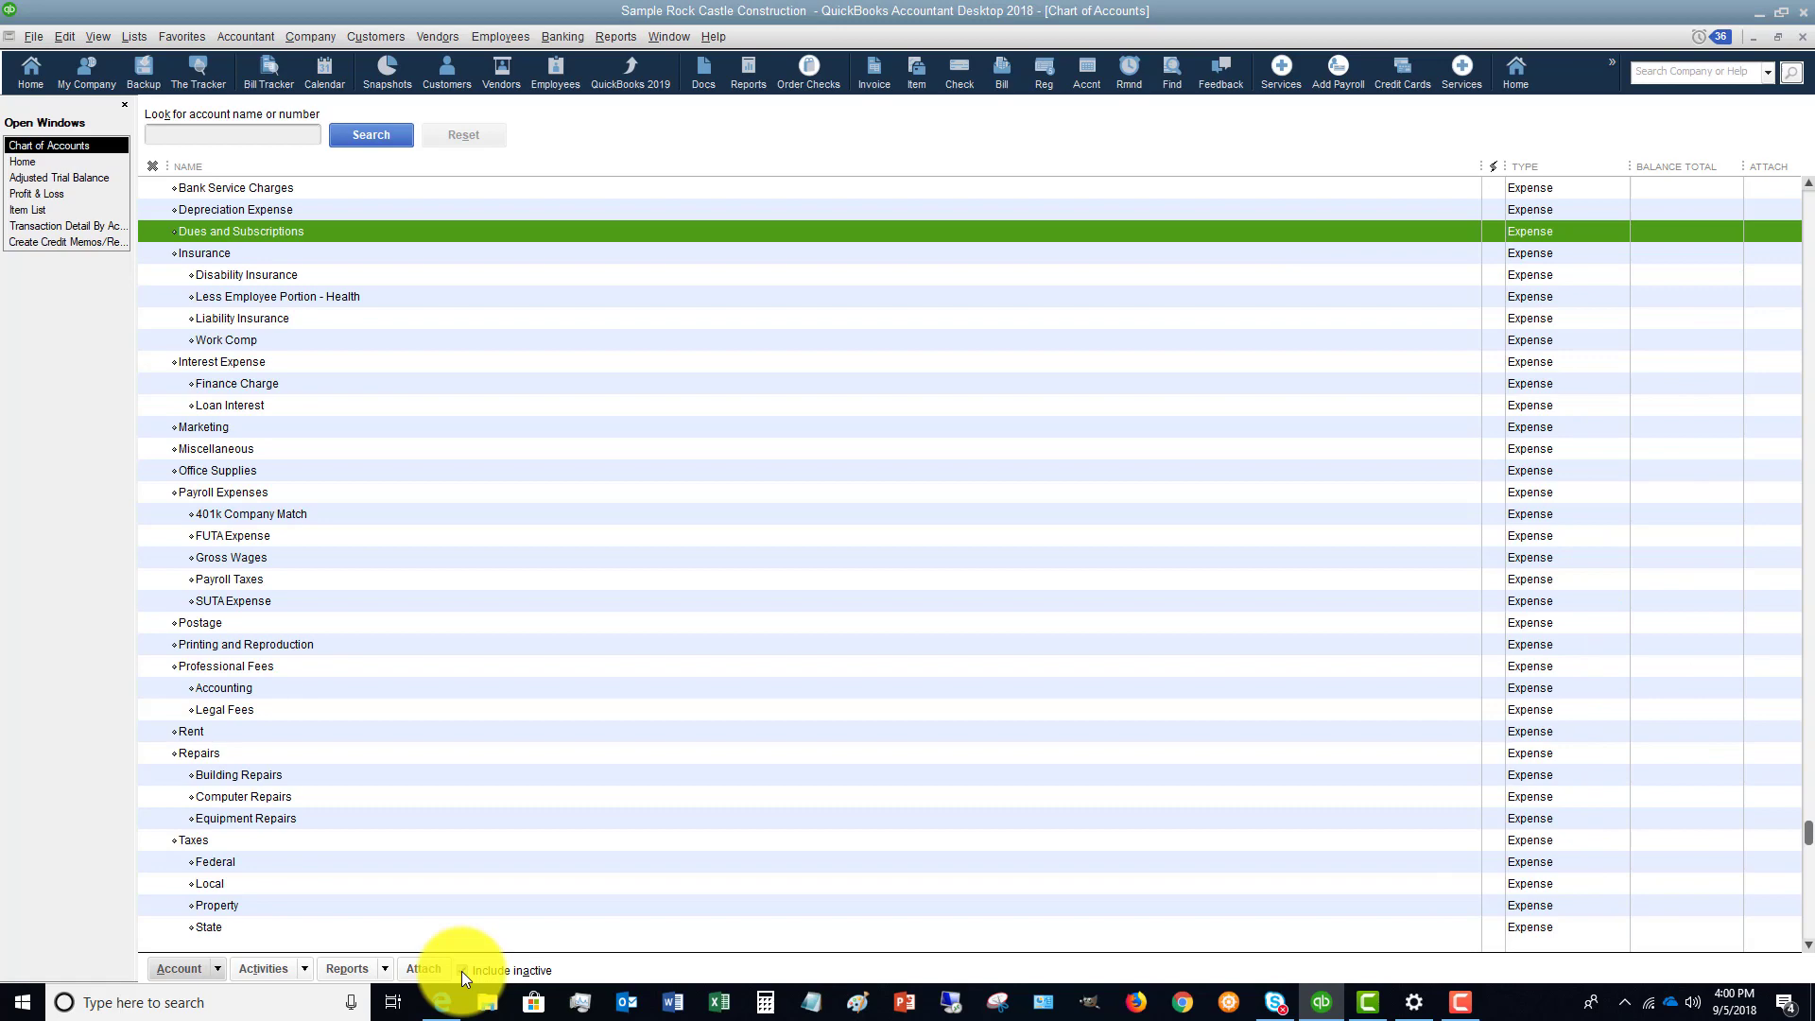
scroll(394, 479, "up", 20)
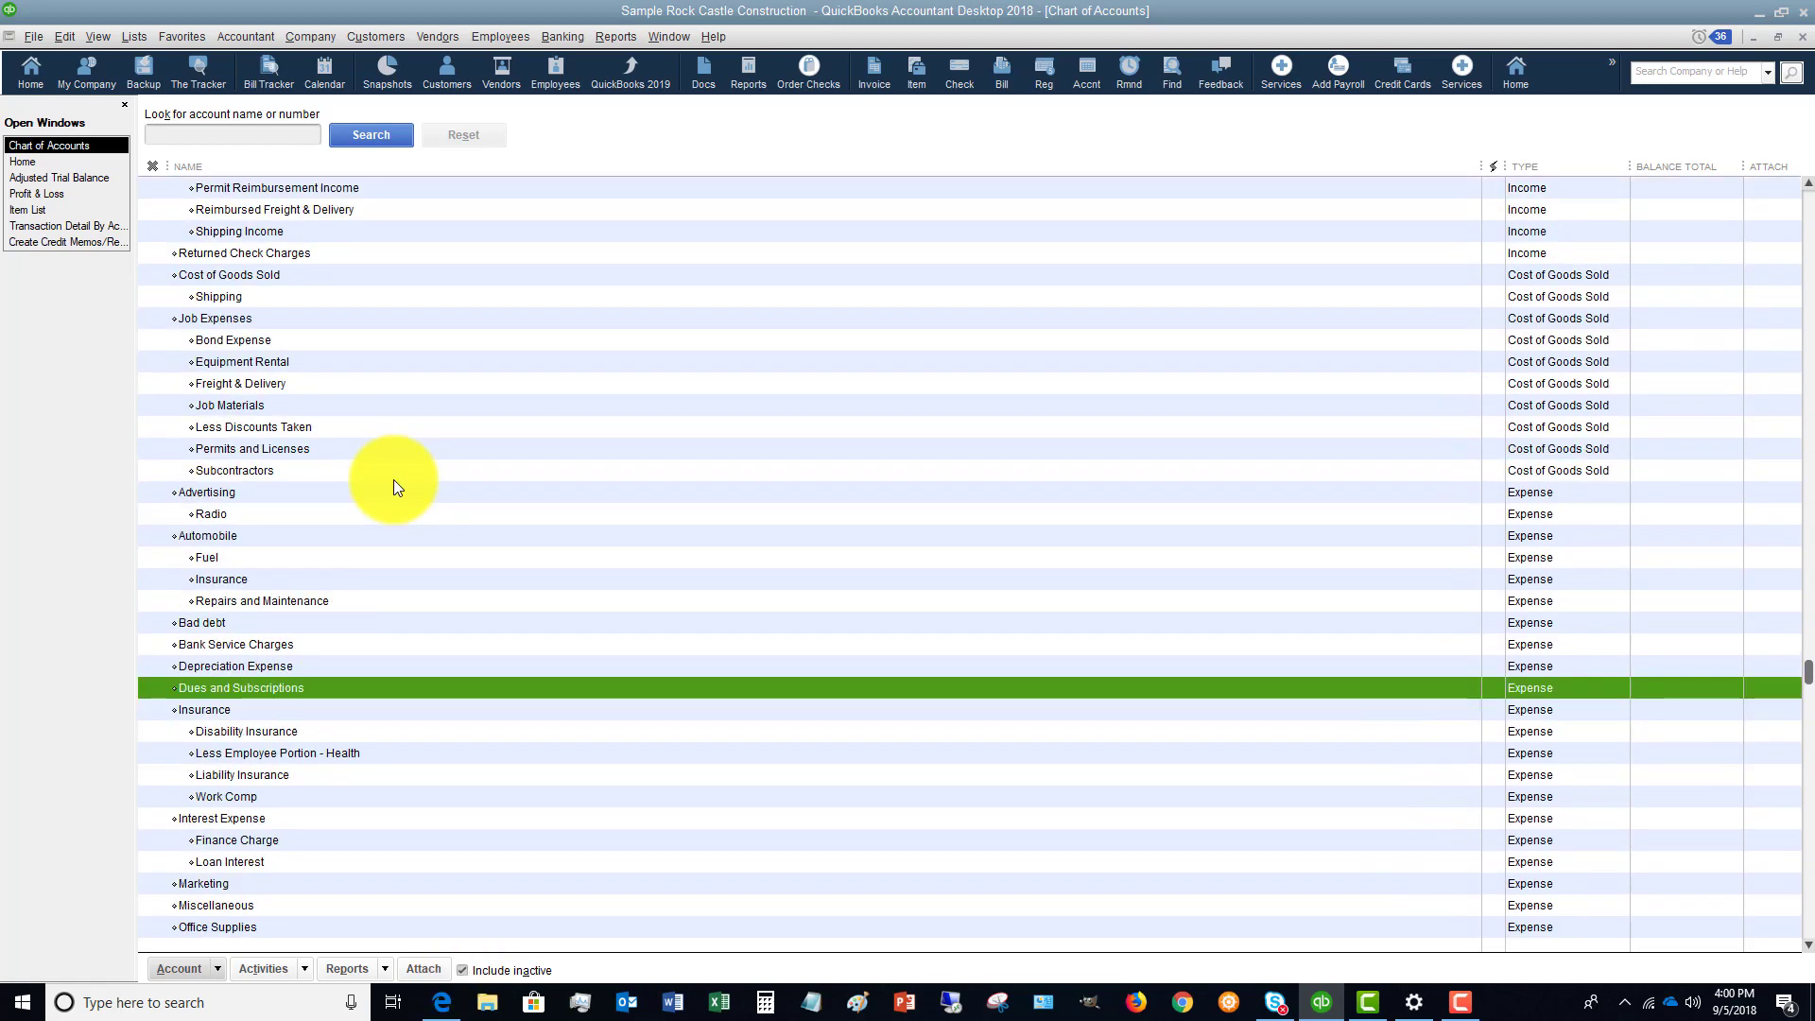
scroll(393, 480, "up", 1)
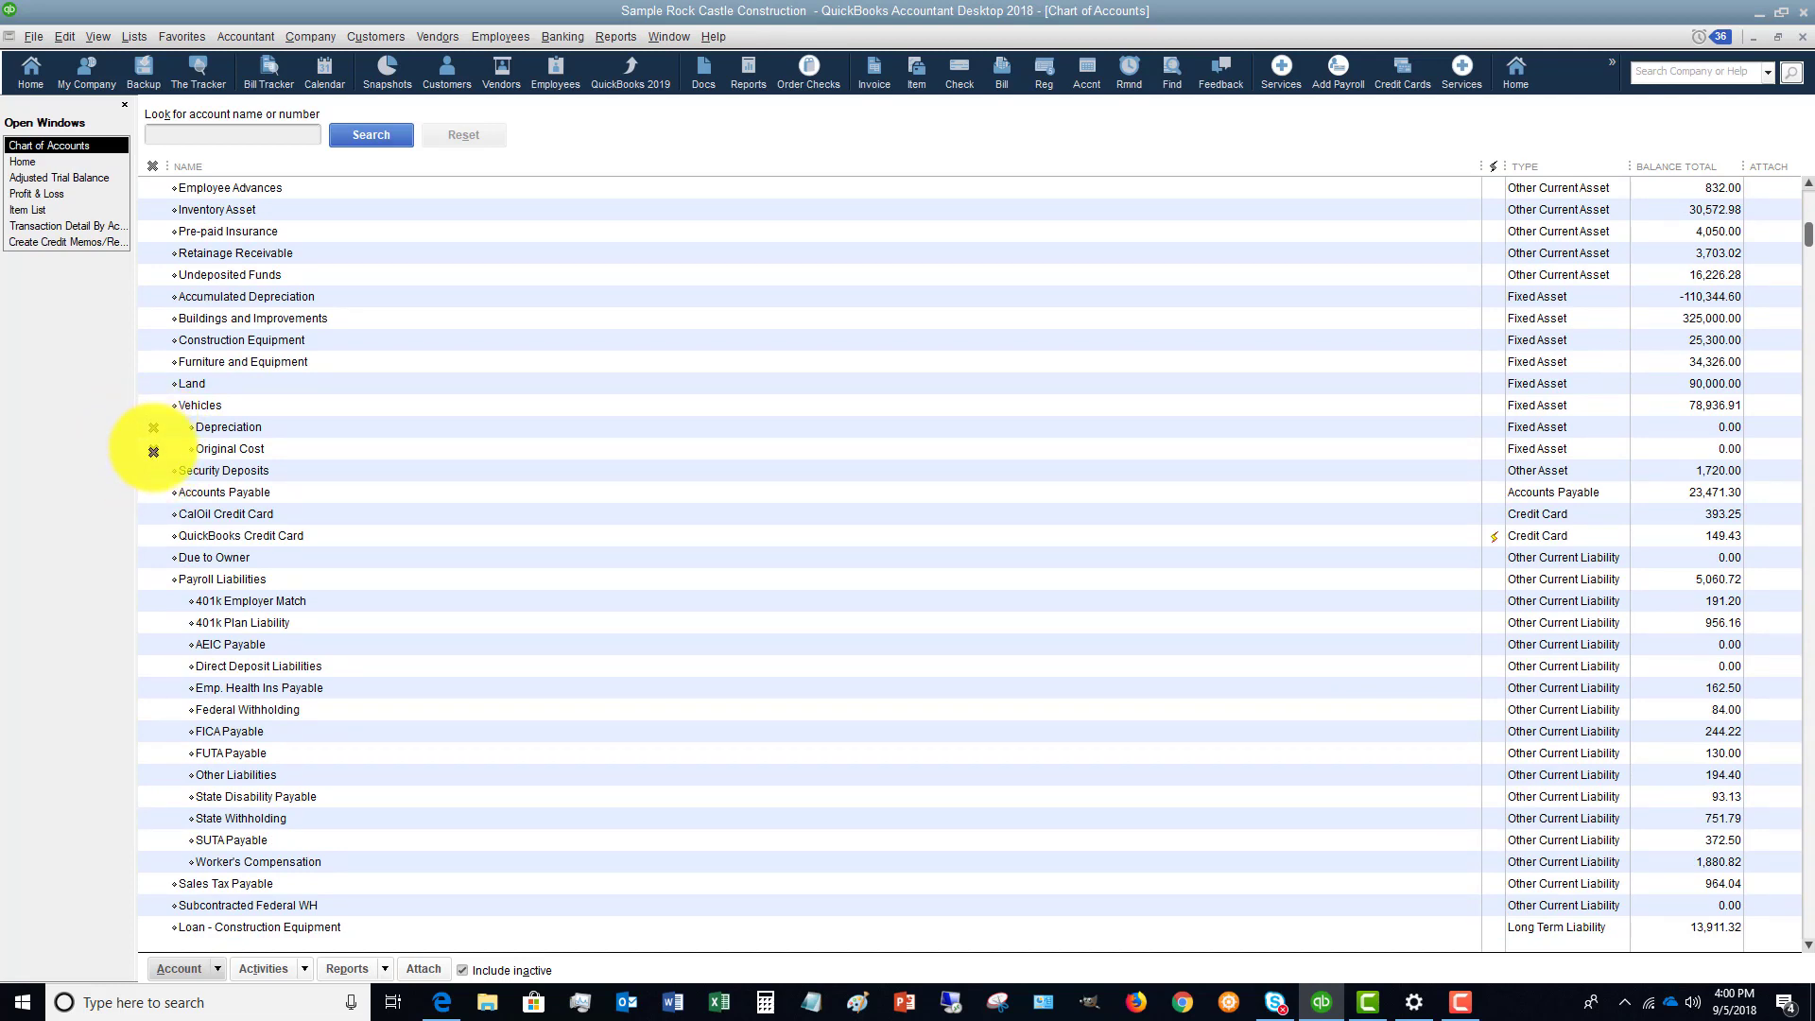
left_click(150, 448)
left_click(153, 448)
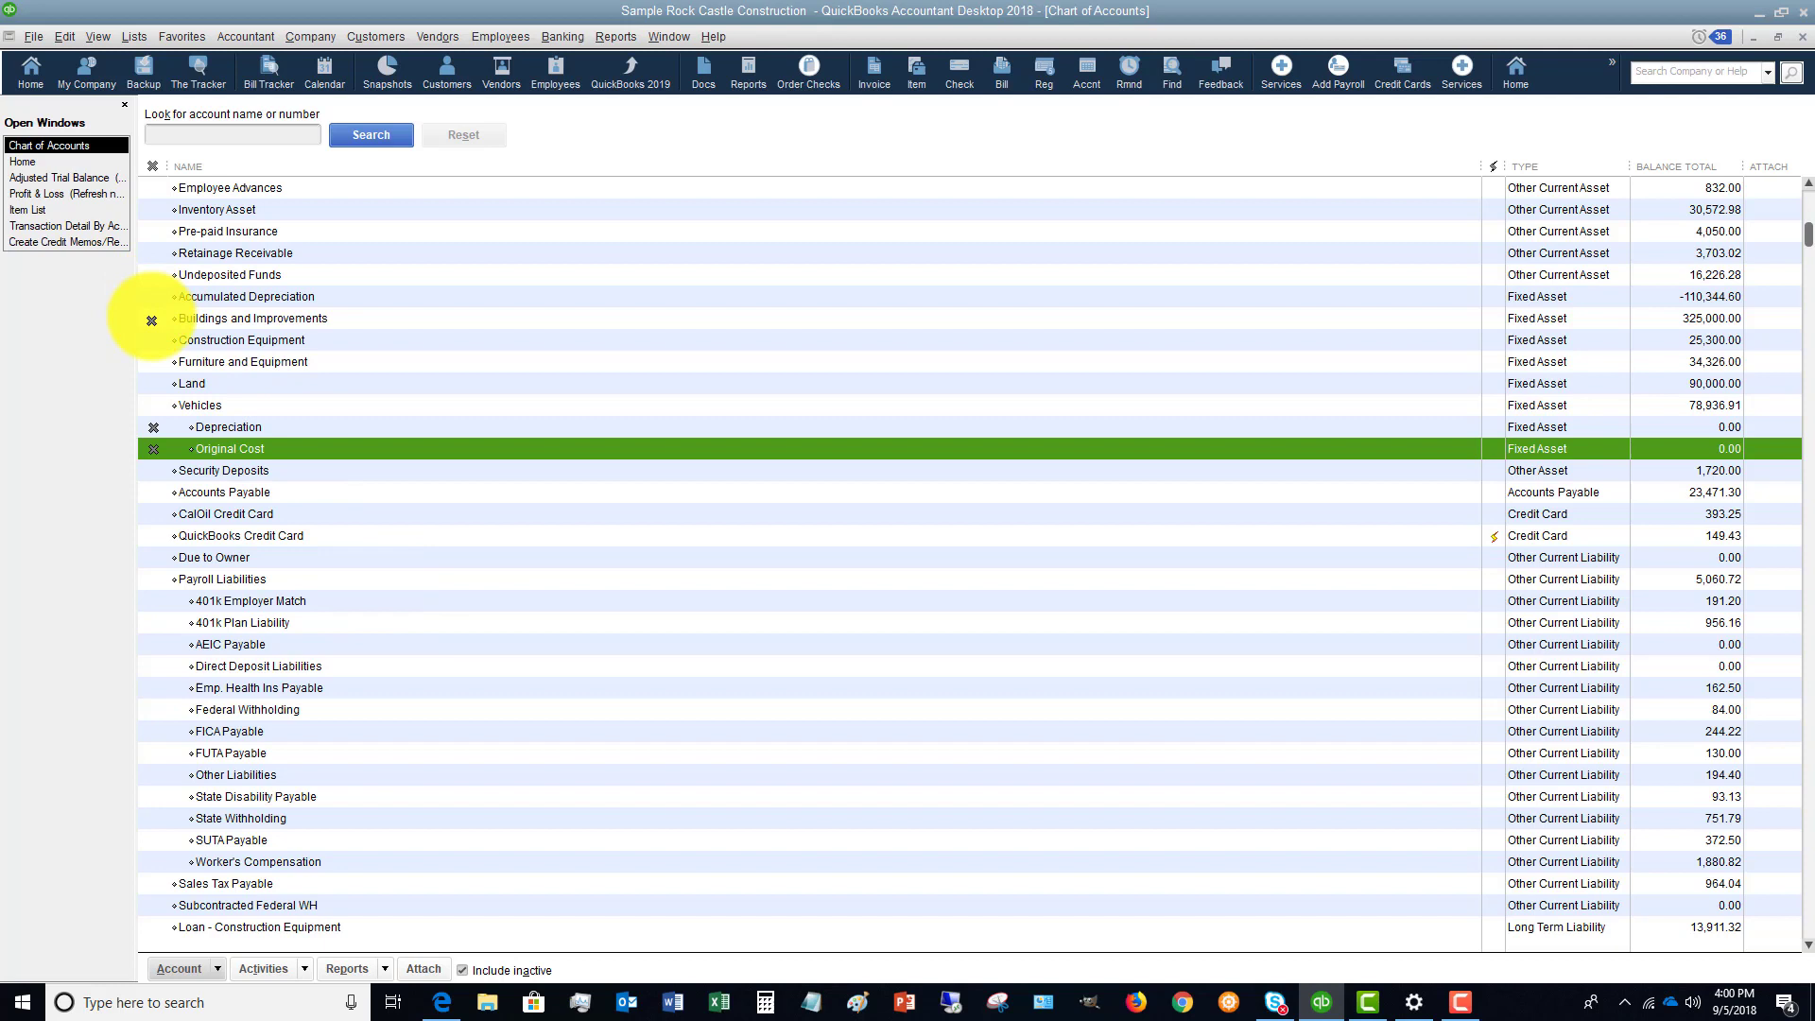
left_click(152, 318)
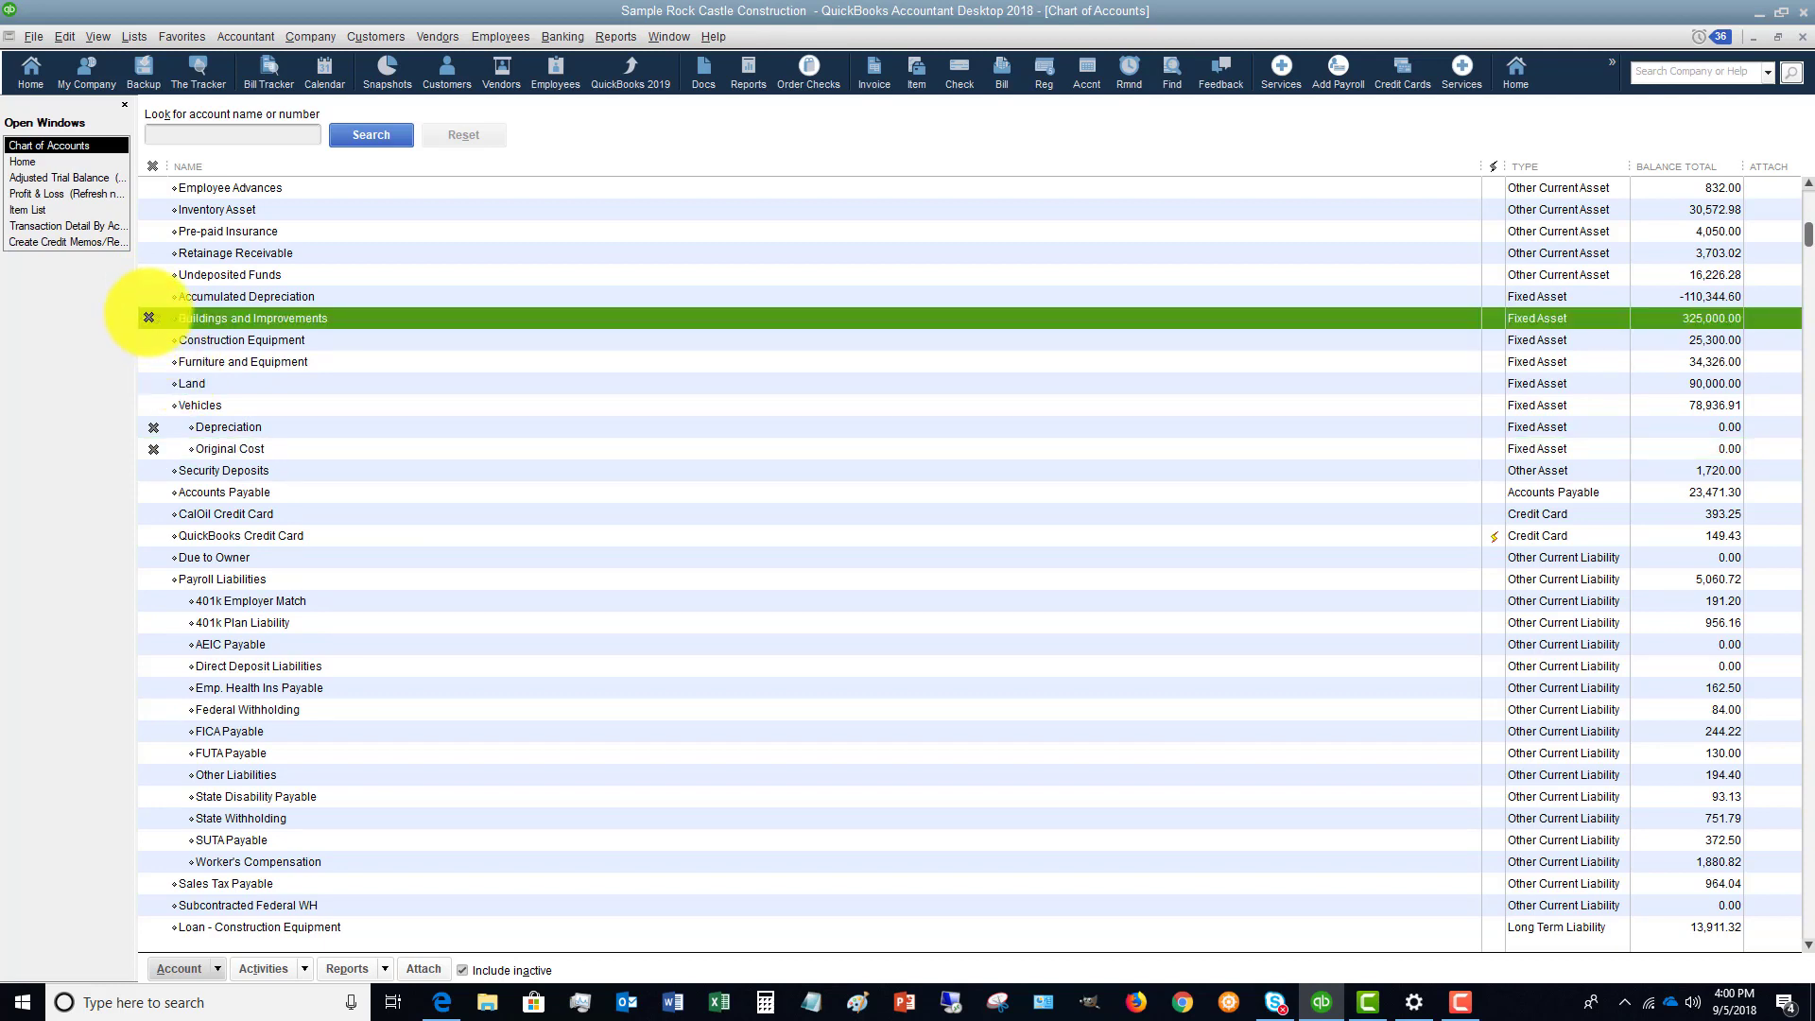
left_click(153, 318)
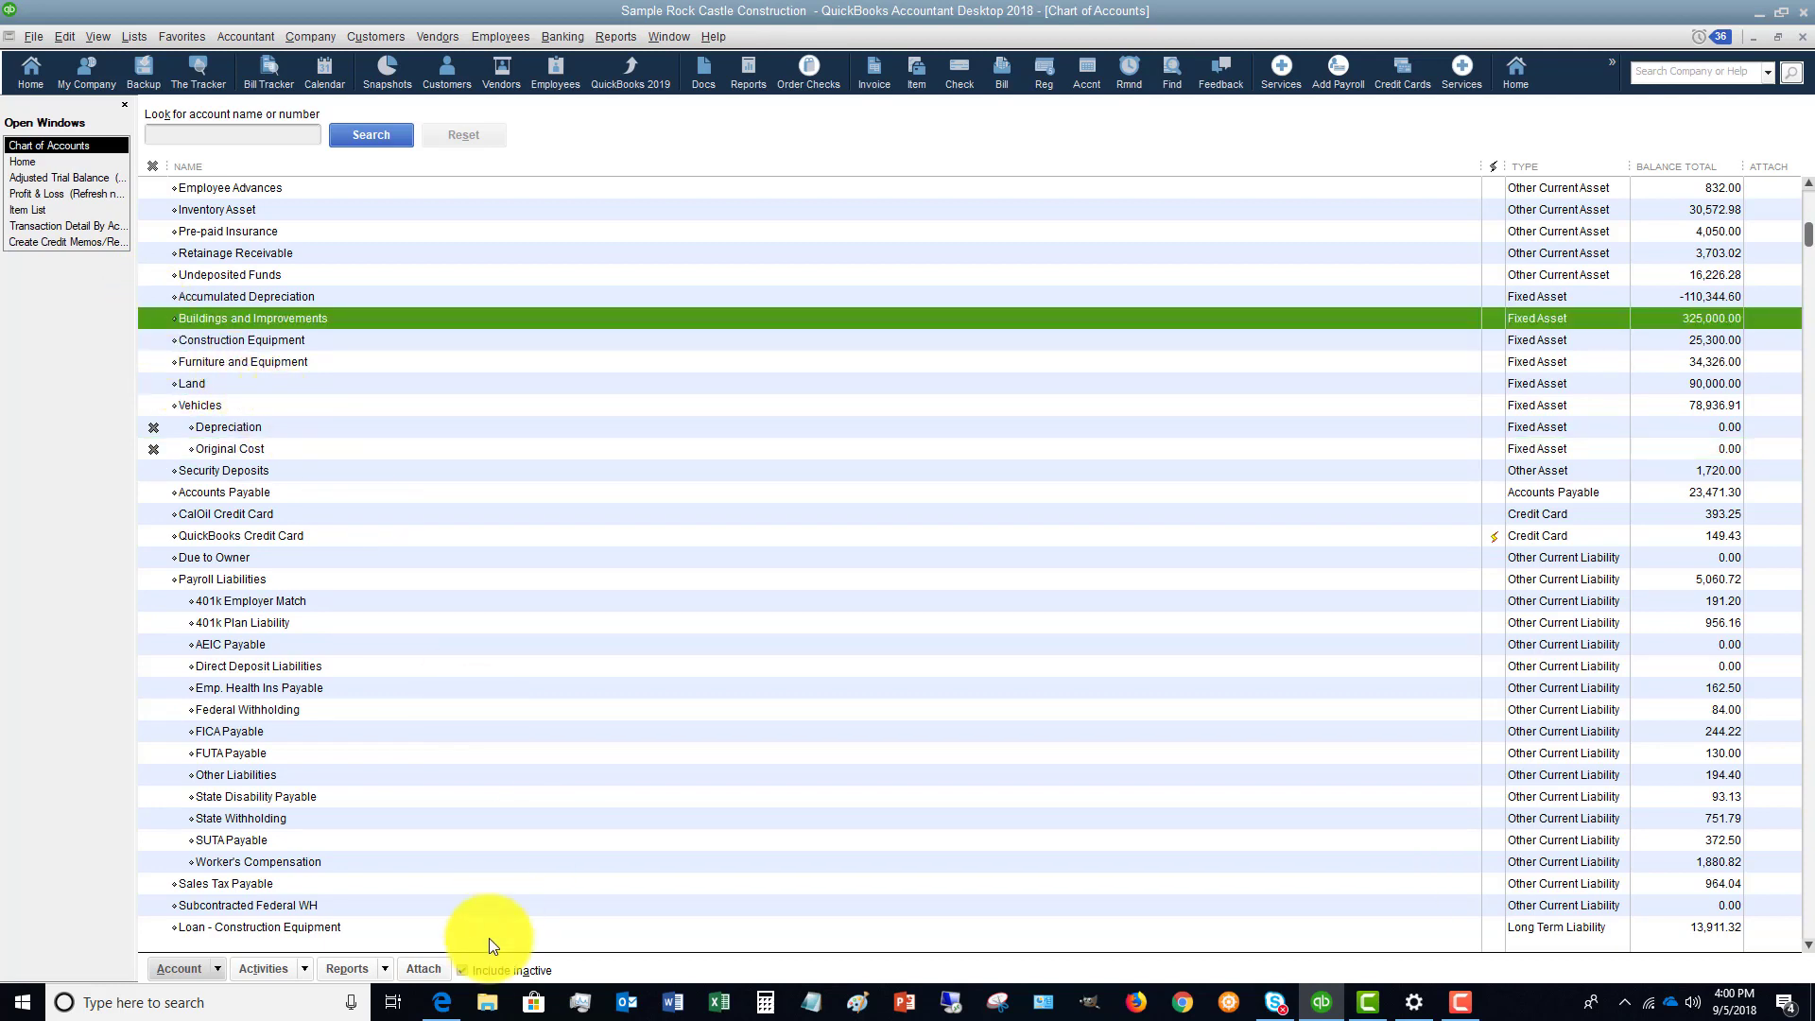
left_click(461, 968)
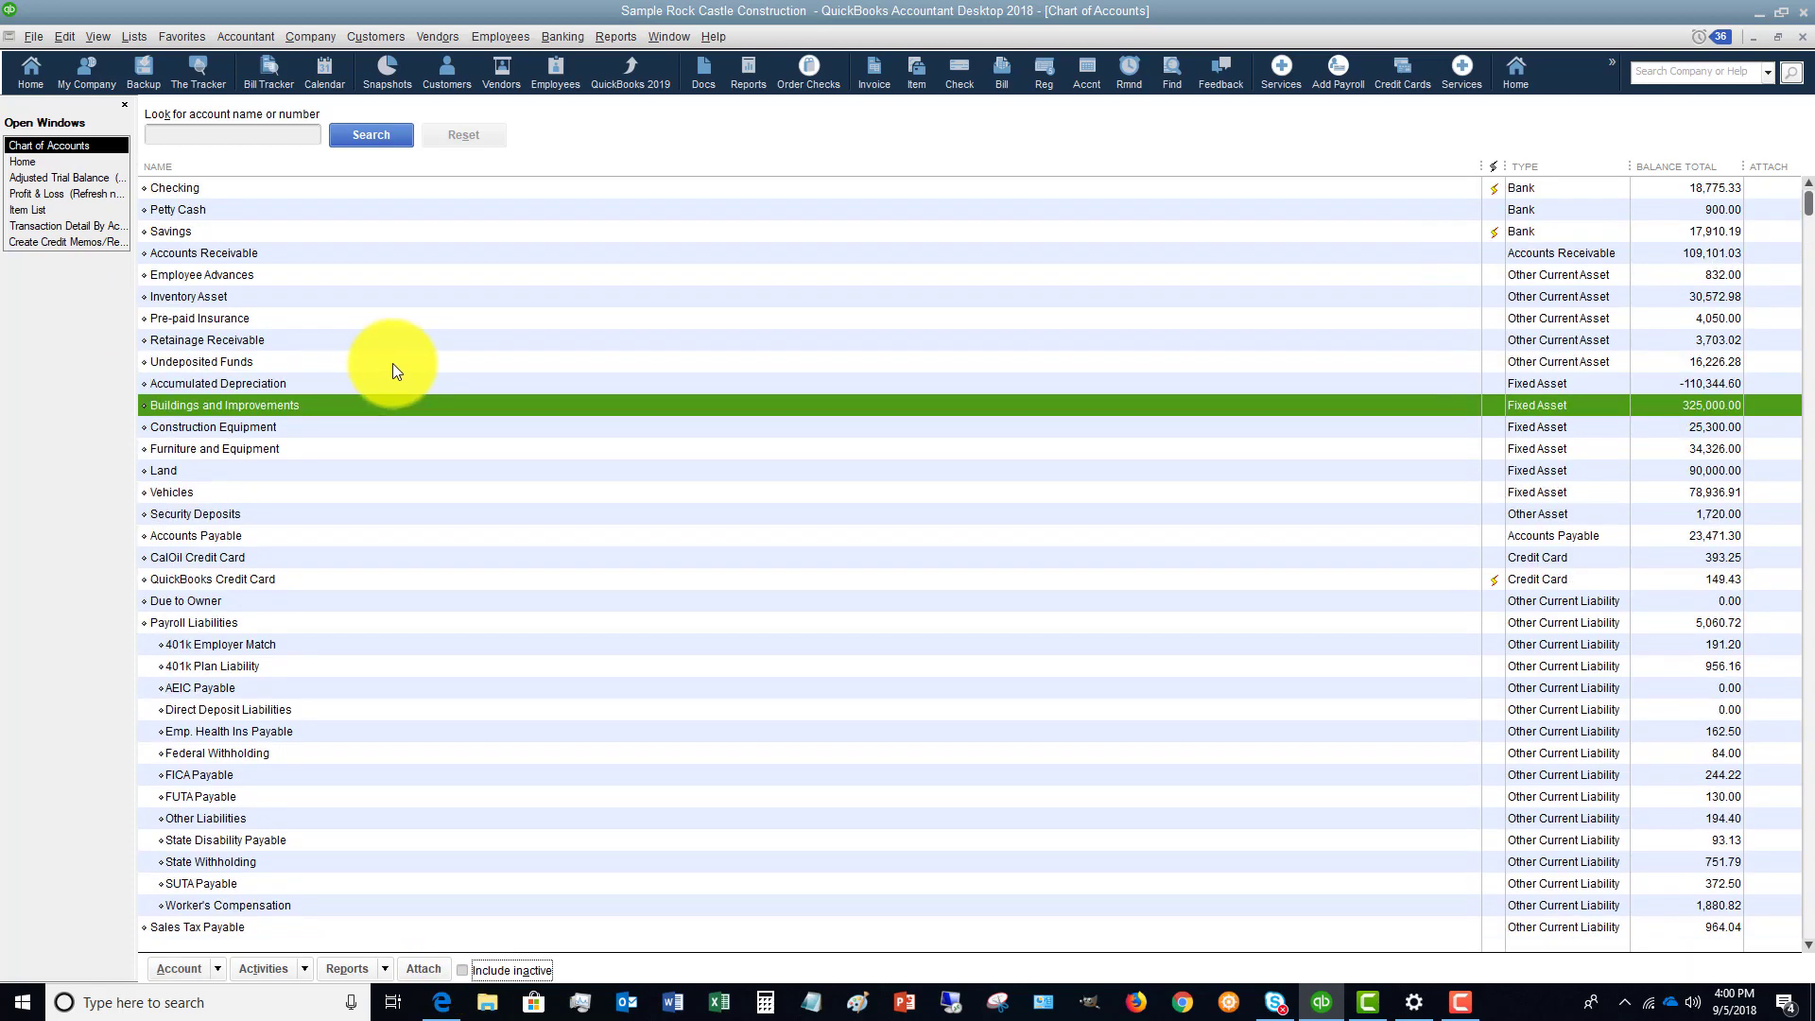
- Attempt to delete the Checking account, bringing up the cannot-delete balance message
left_click(344, 185)
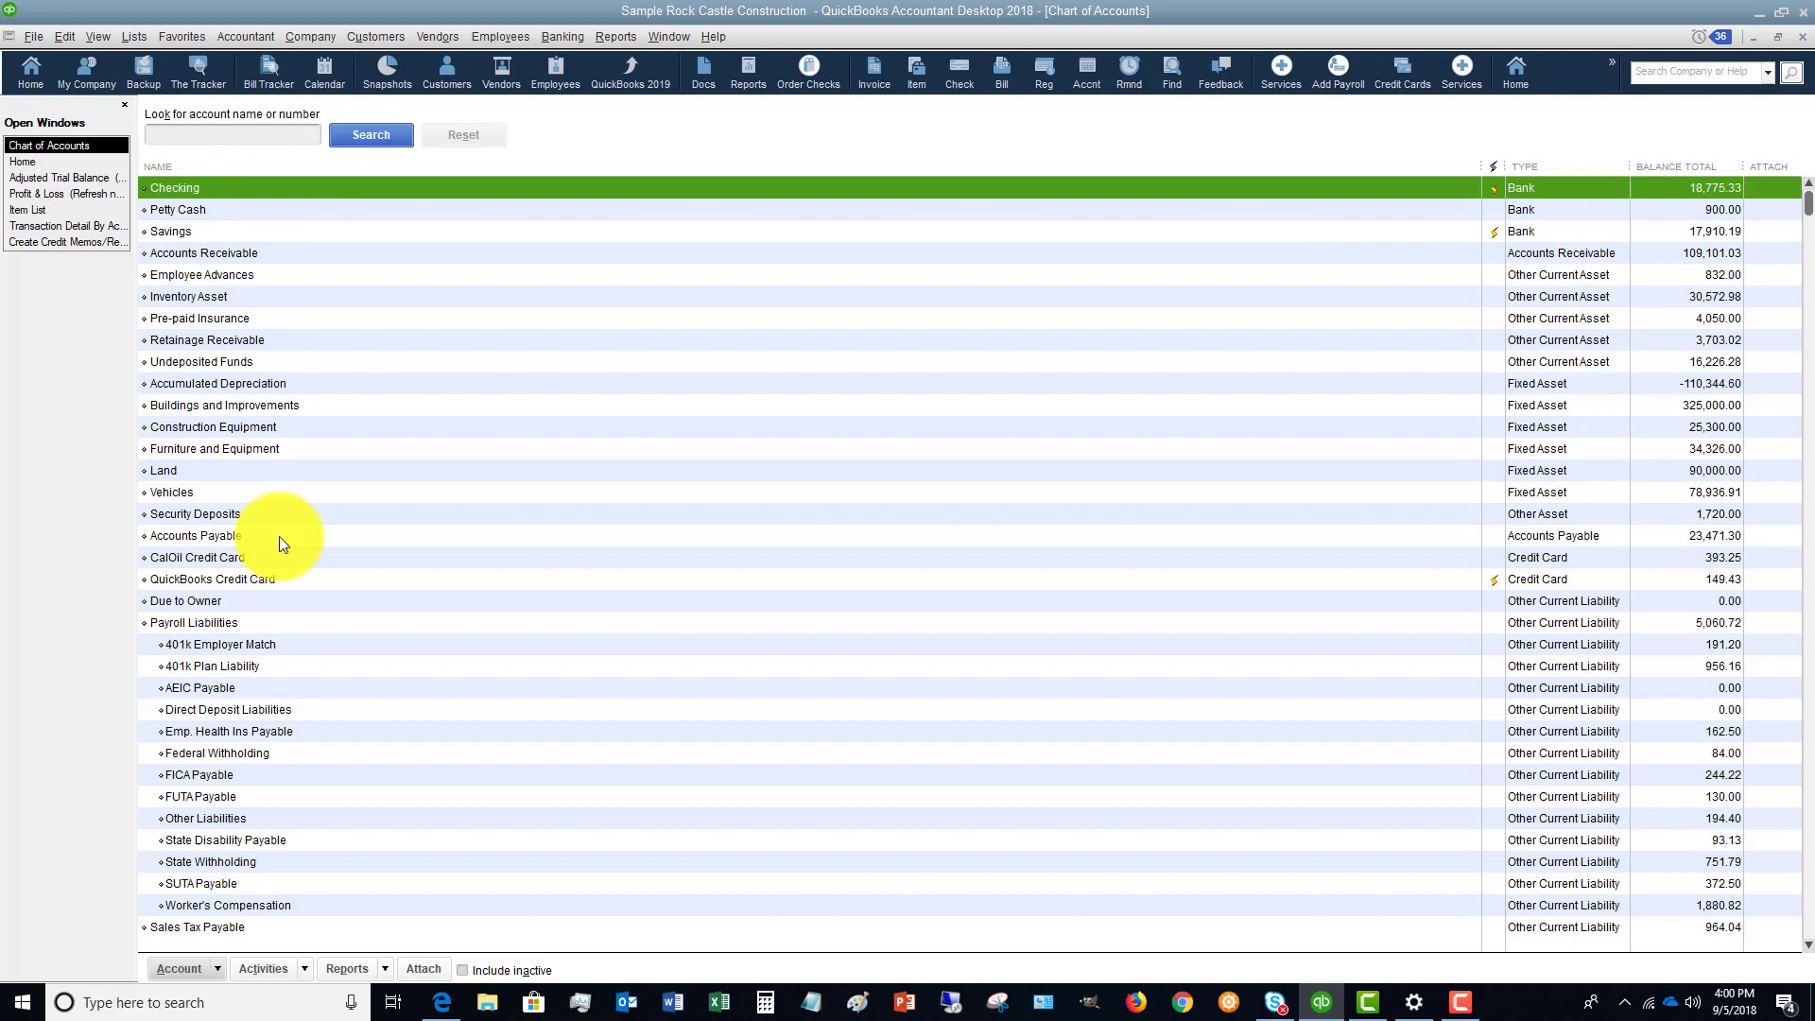
left_click(222, 970)
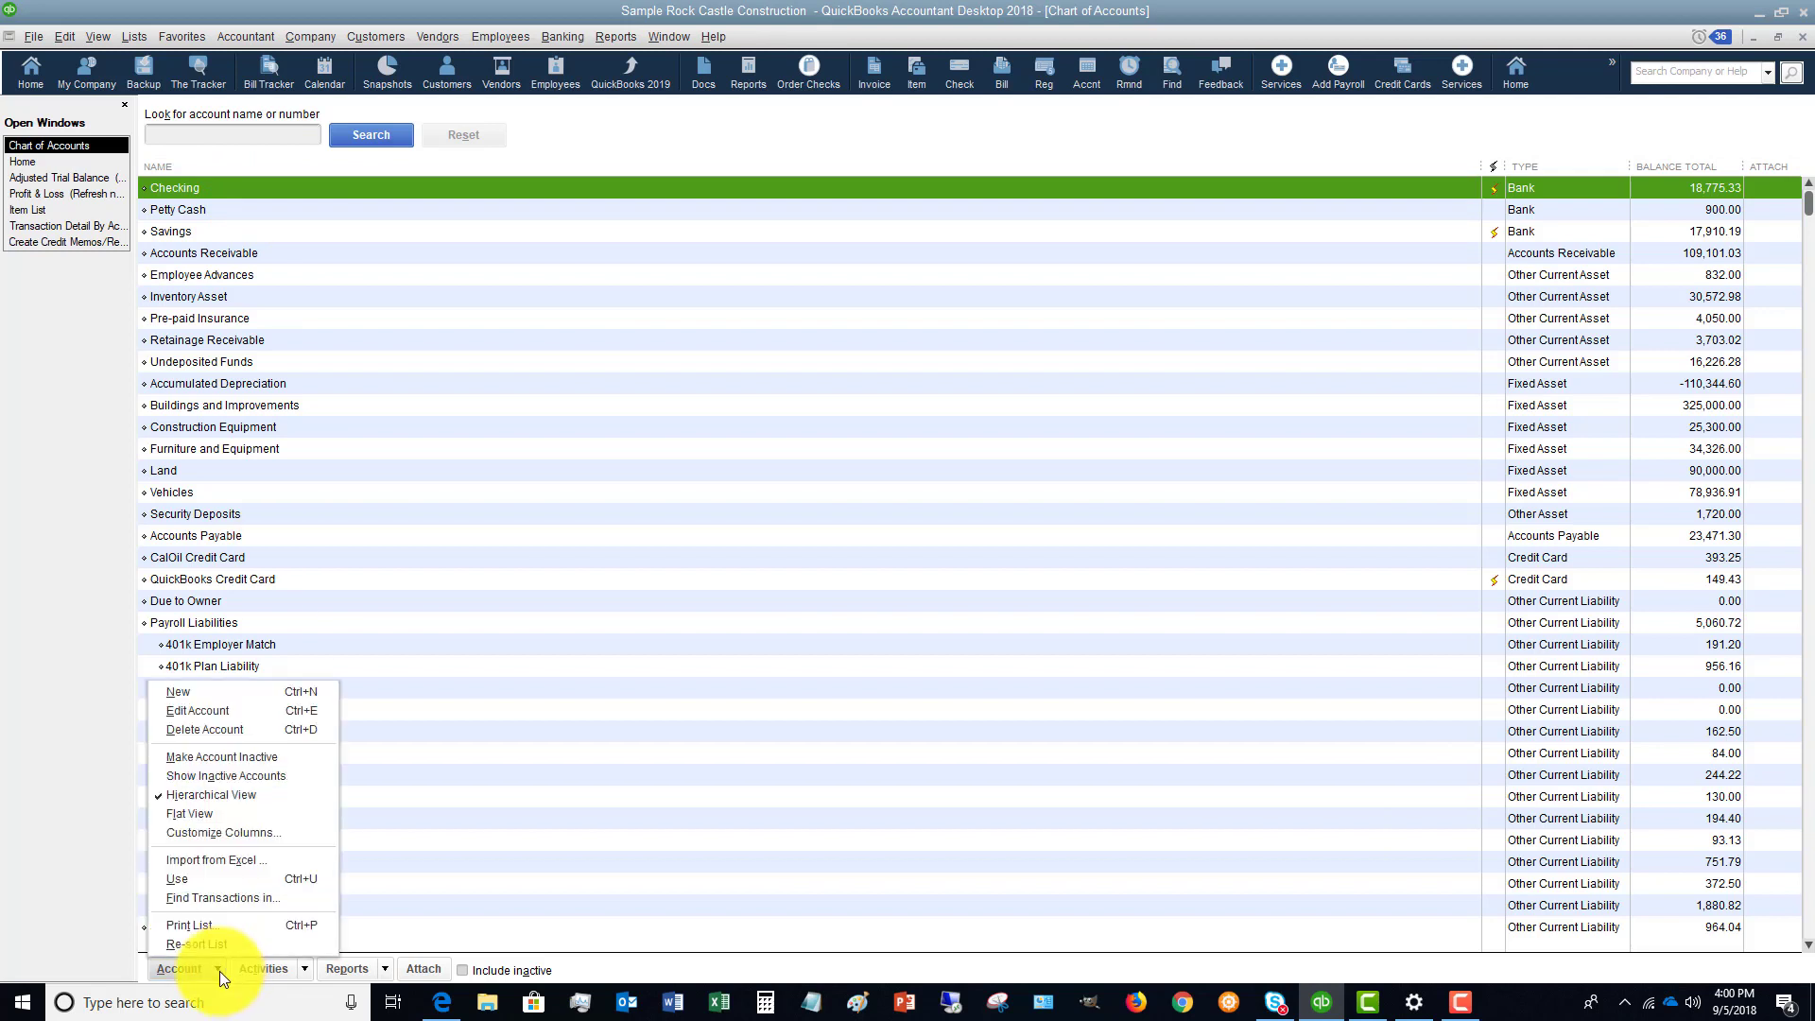
left_click(219, 972)
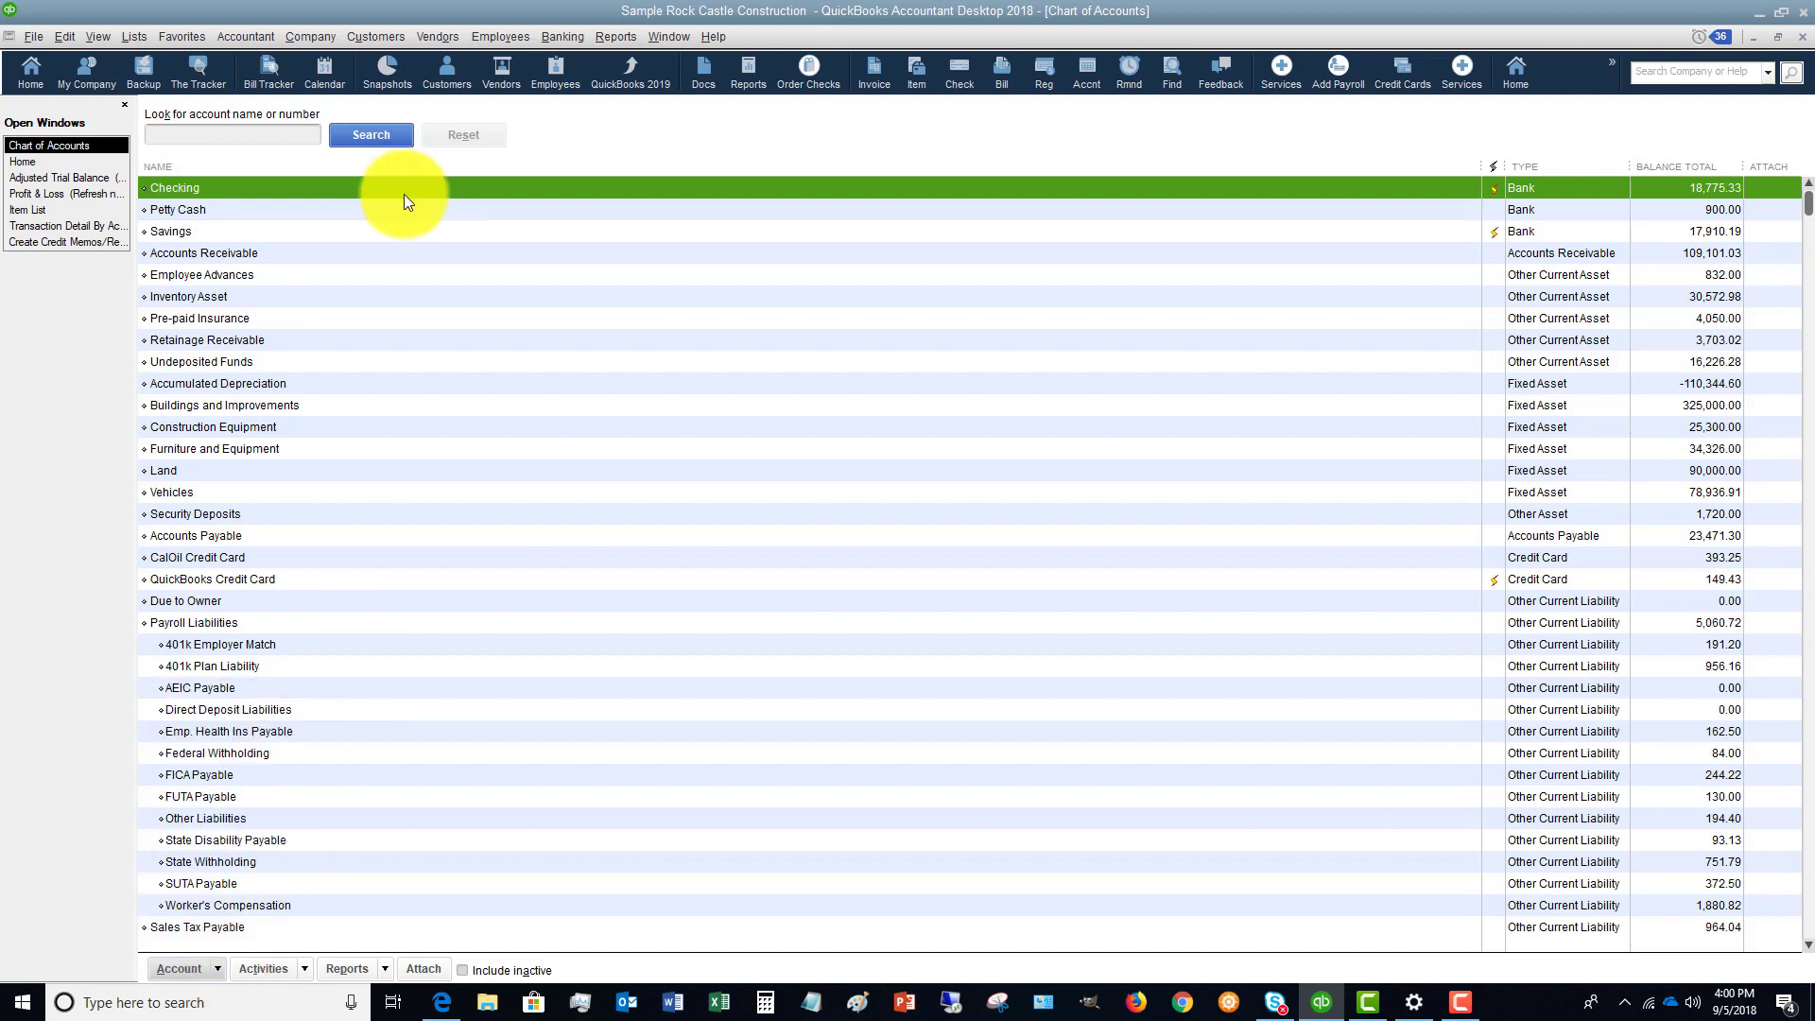
right_click(376, 192)
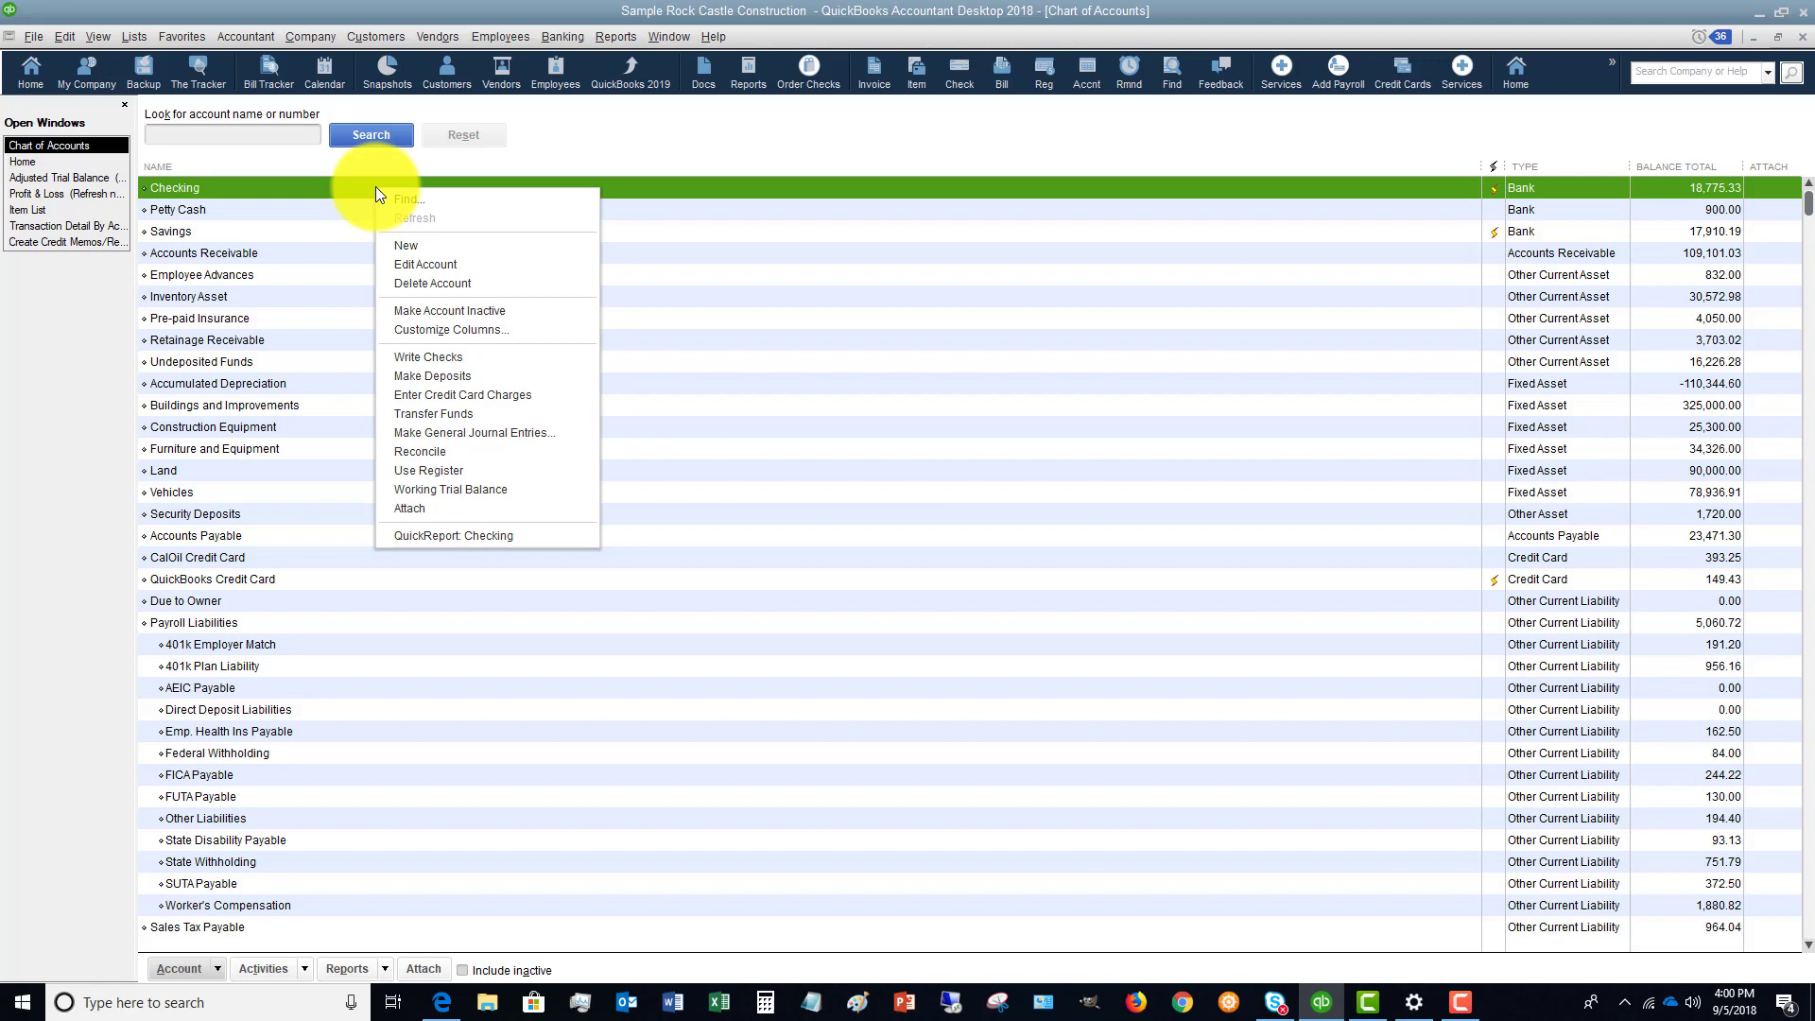
left_click(418, 283)
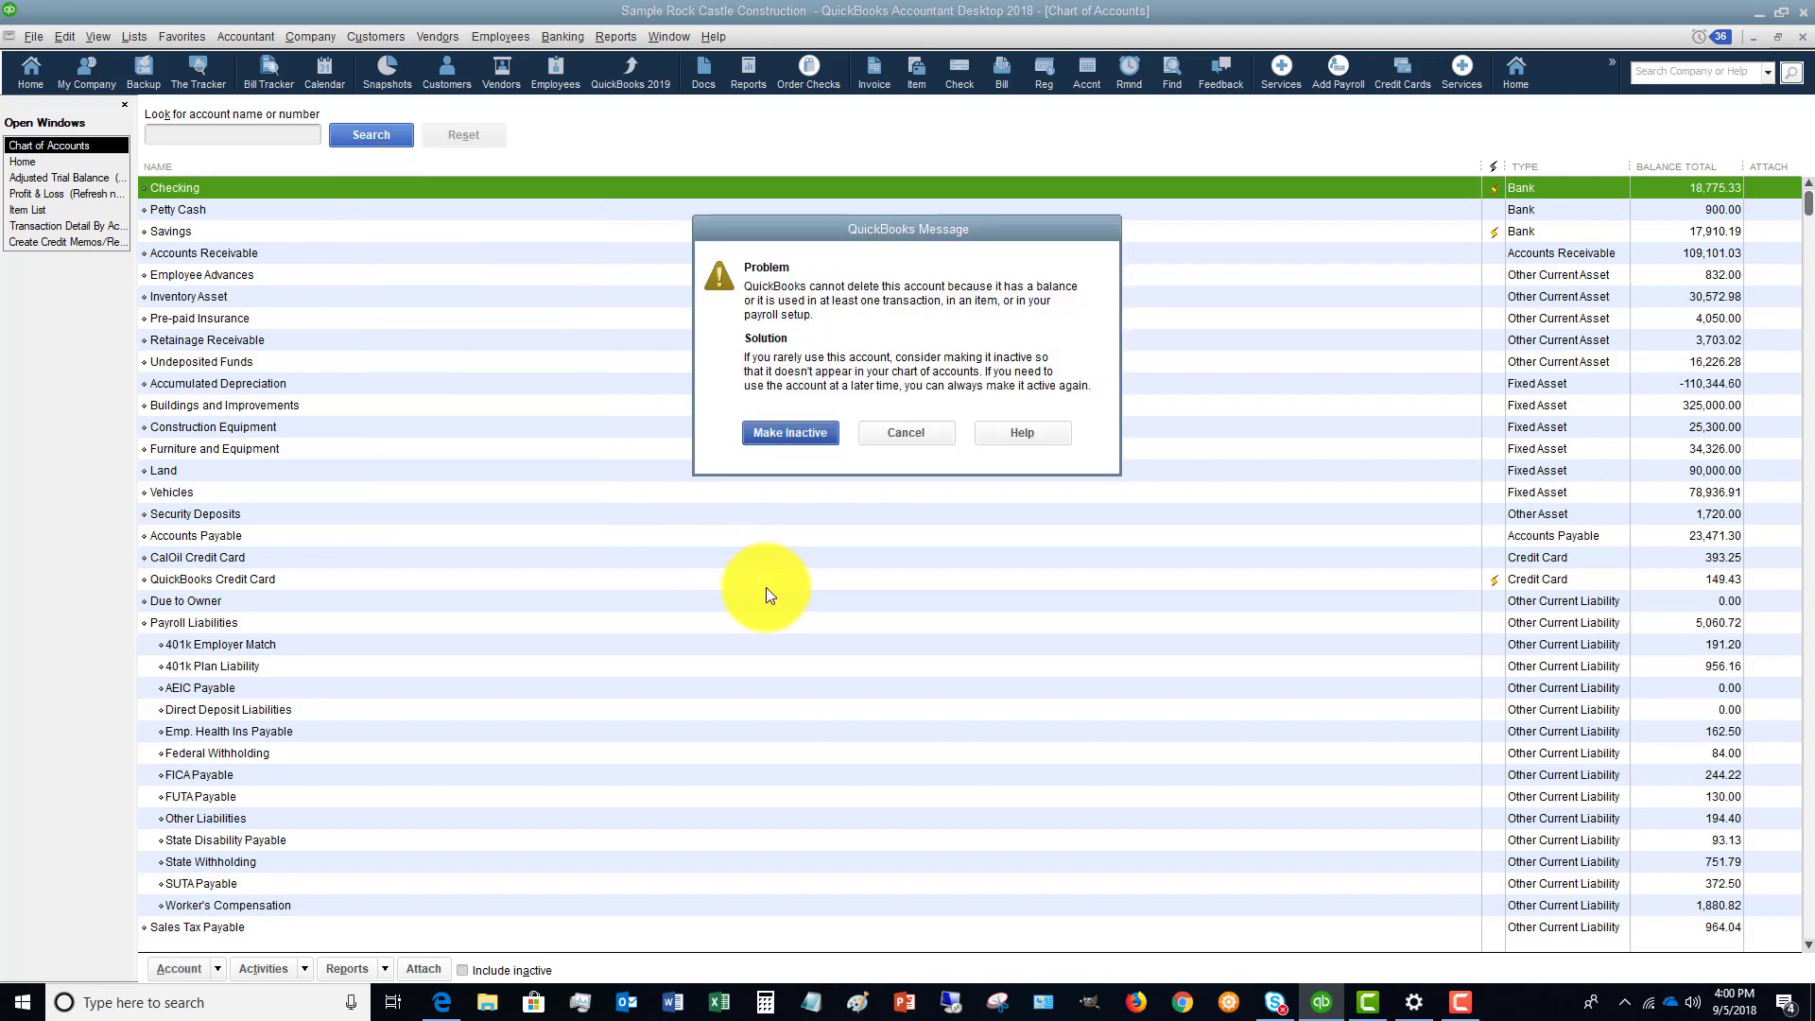
- Attempt to delete Bad debt, then acknowledge the refusal citing its link to the Bad debt item
left_click(905, 434)
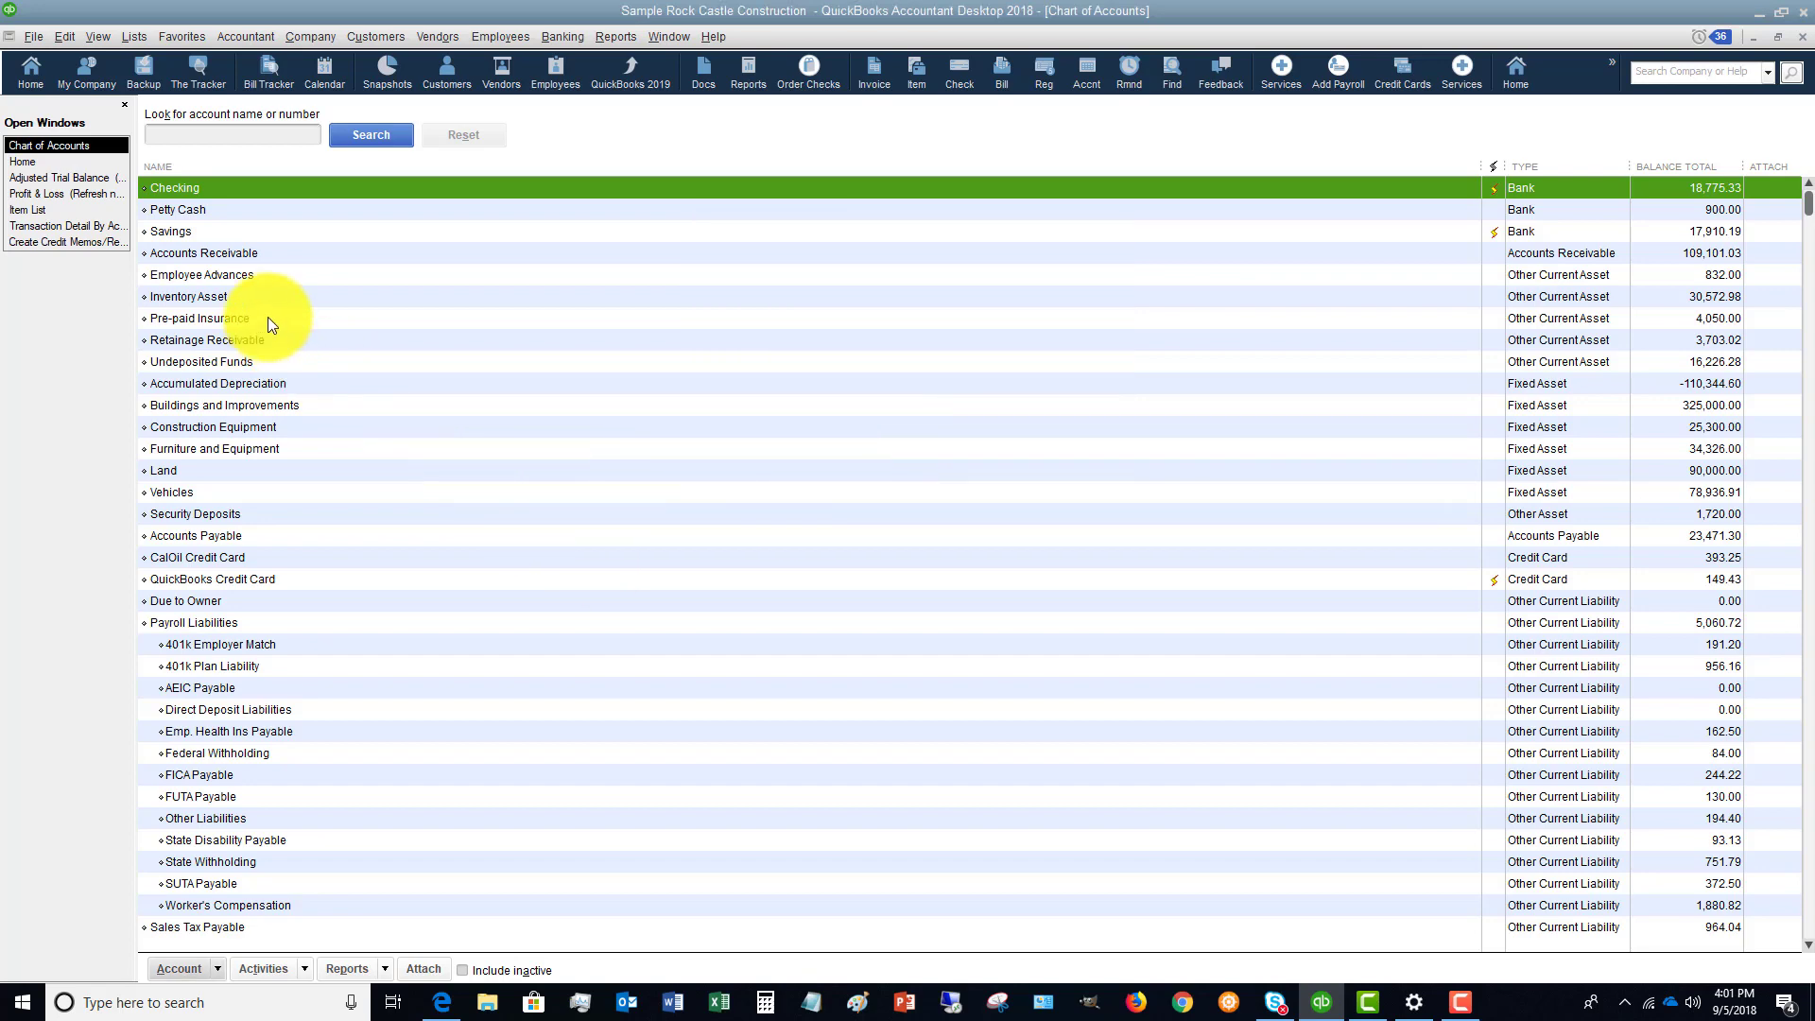
scroll(634, 562, "down", 18)
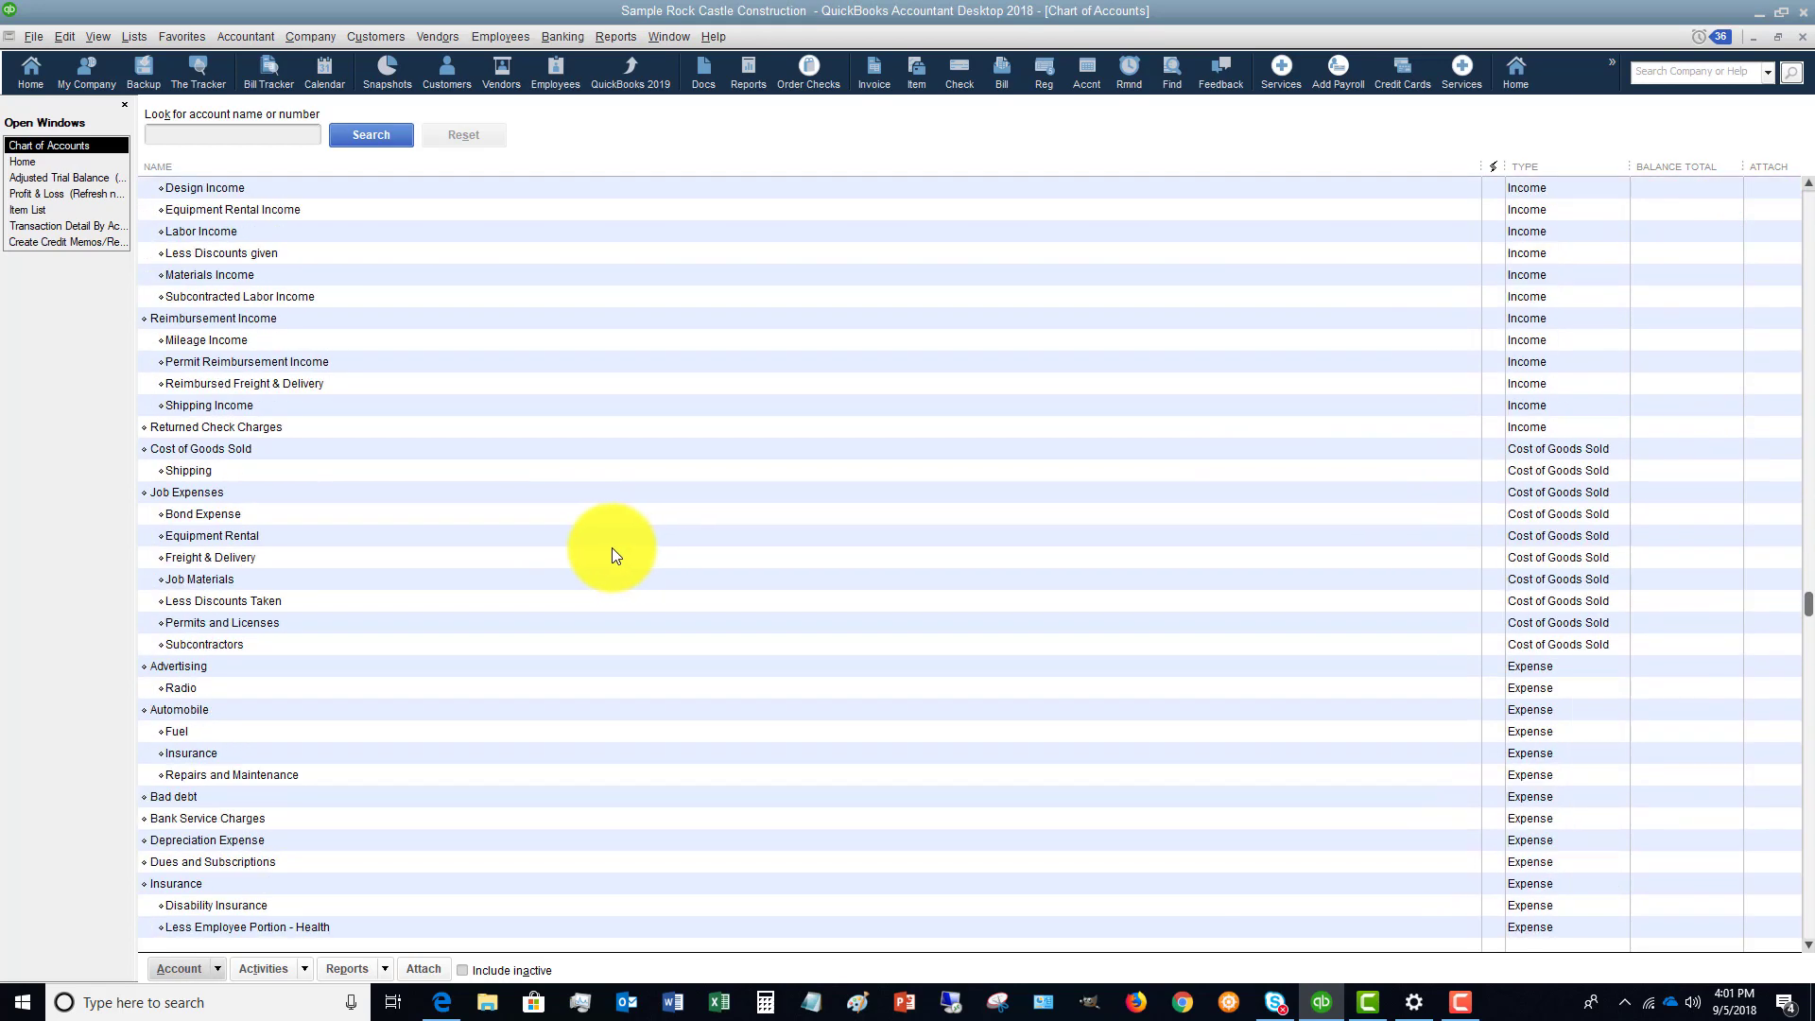
scroll(479, 605, "down", 3)
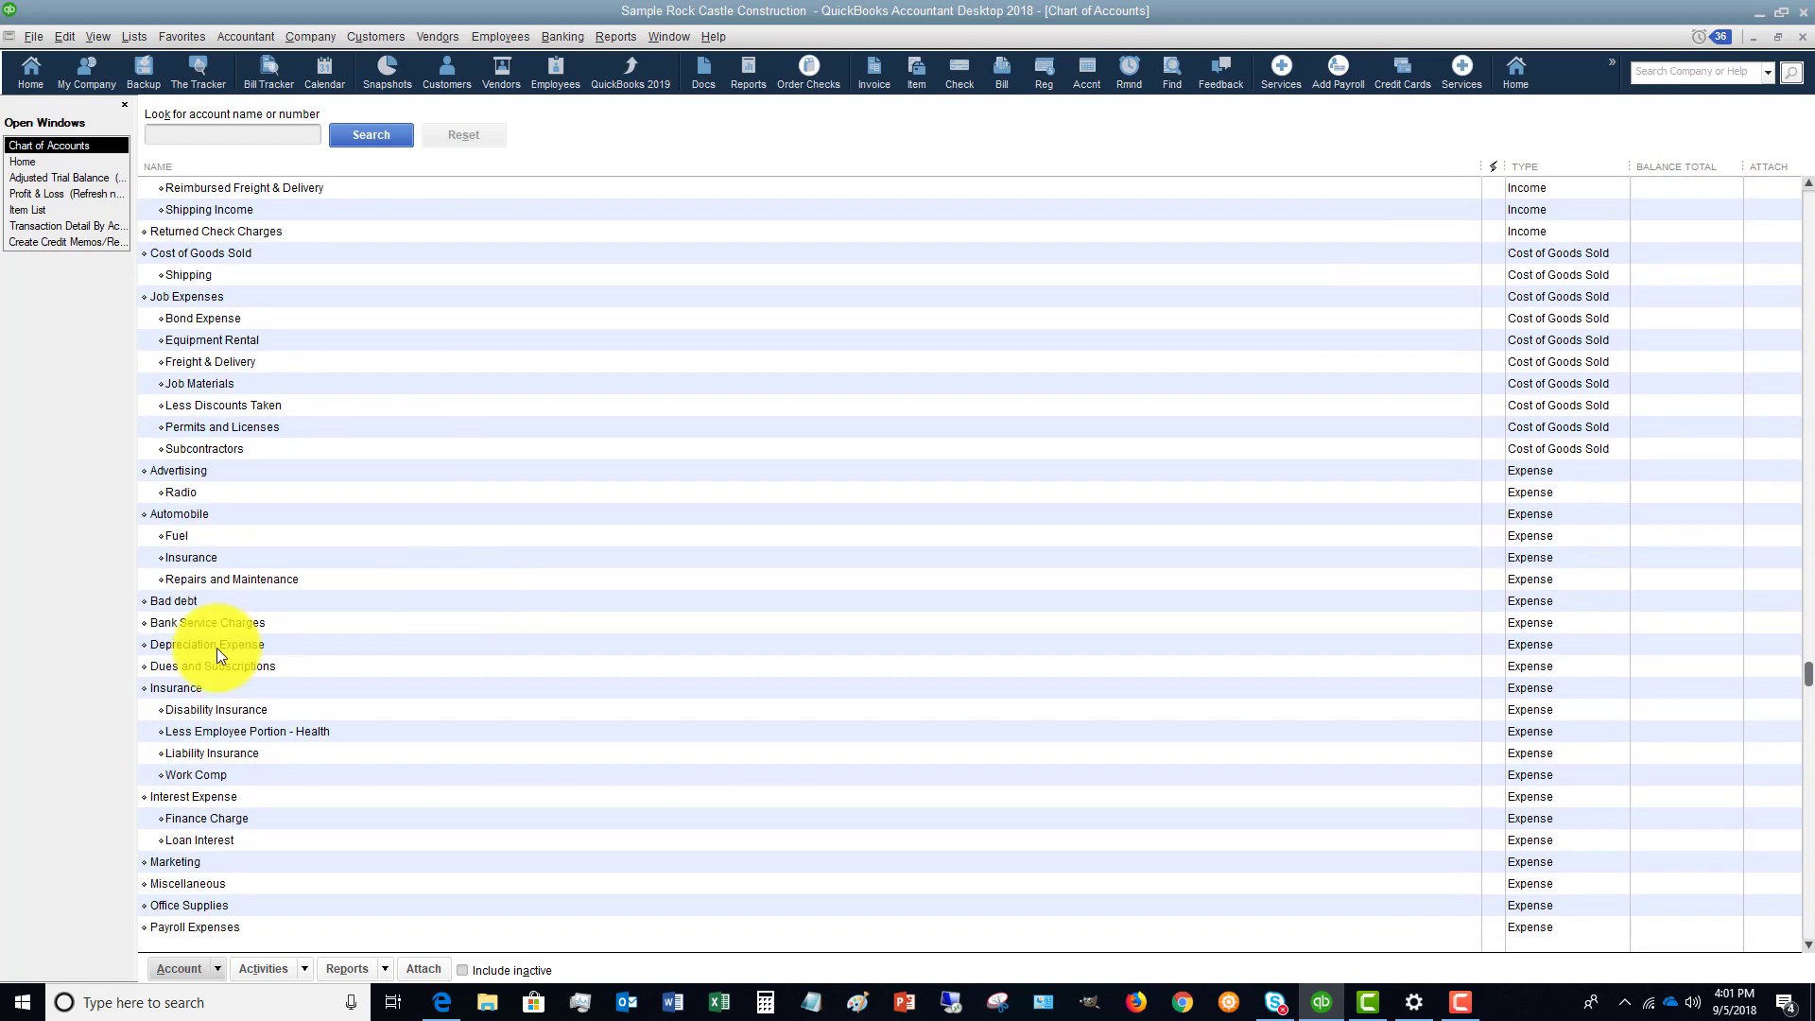
right_click(240, 612)
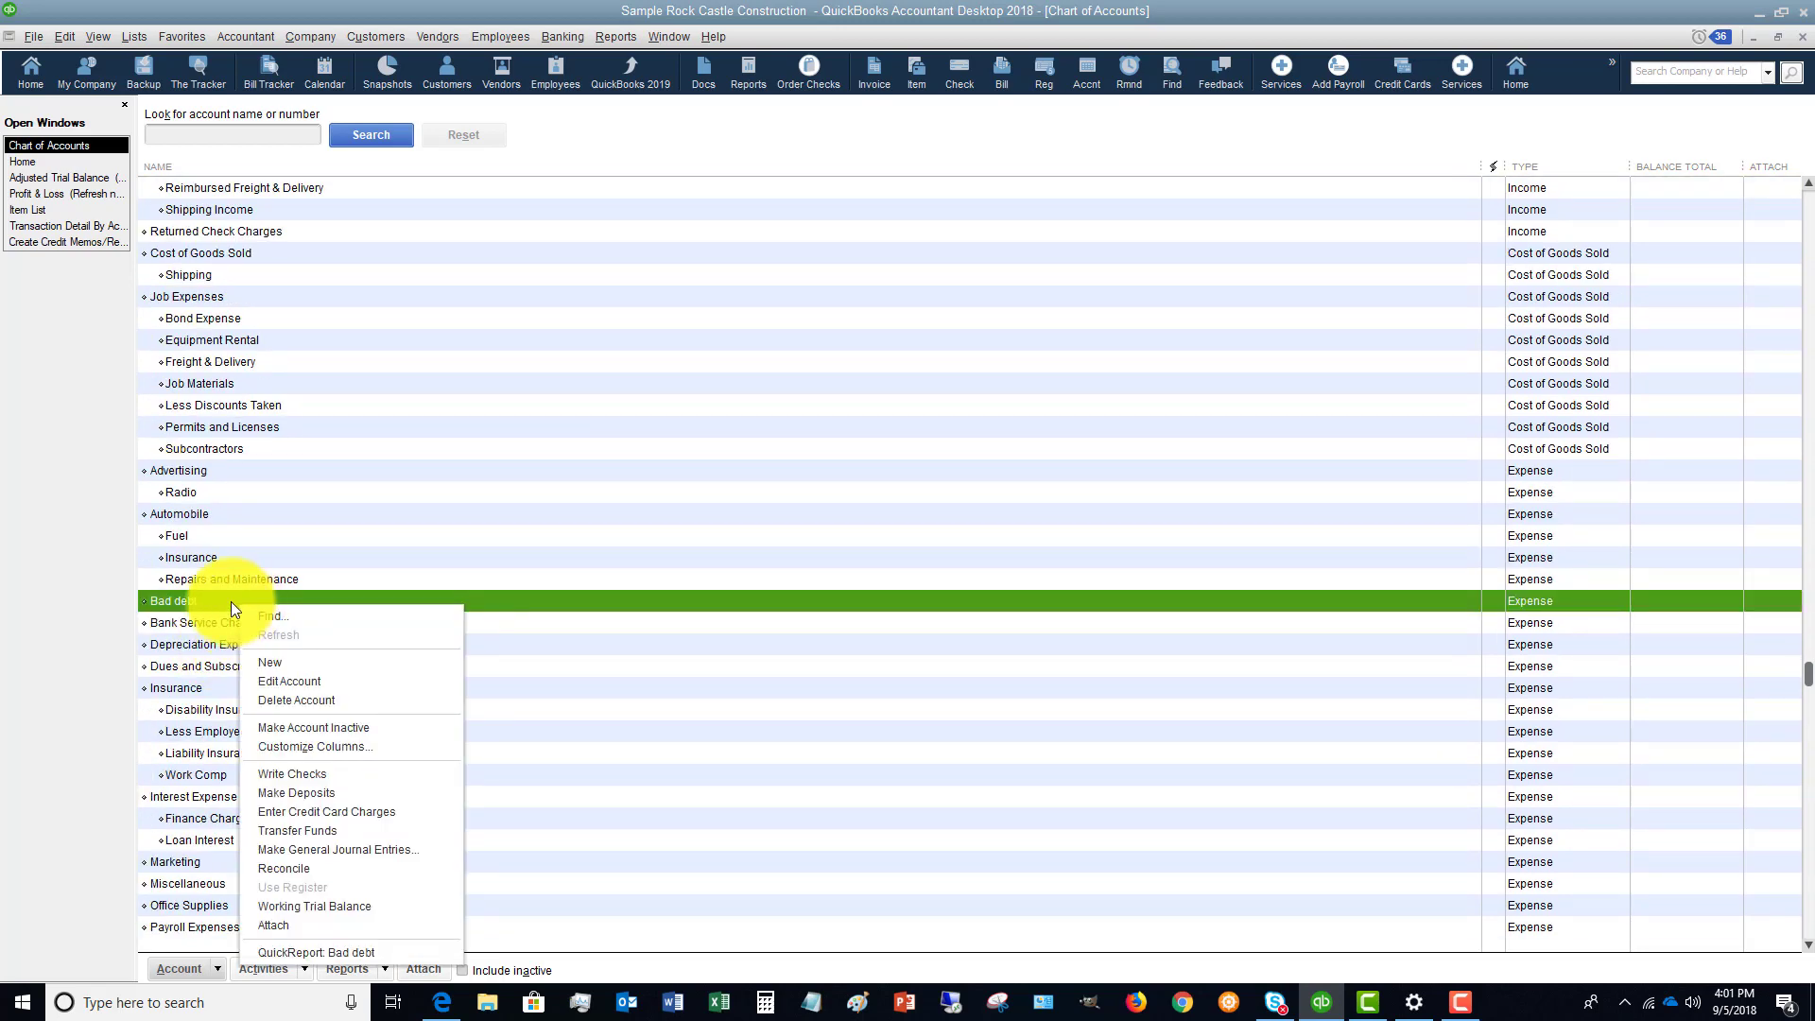
left_click(275, 701)
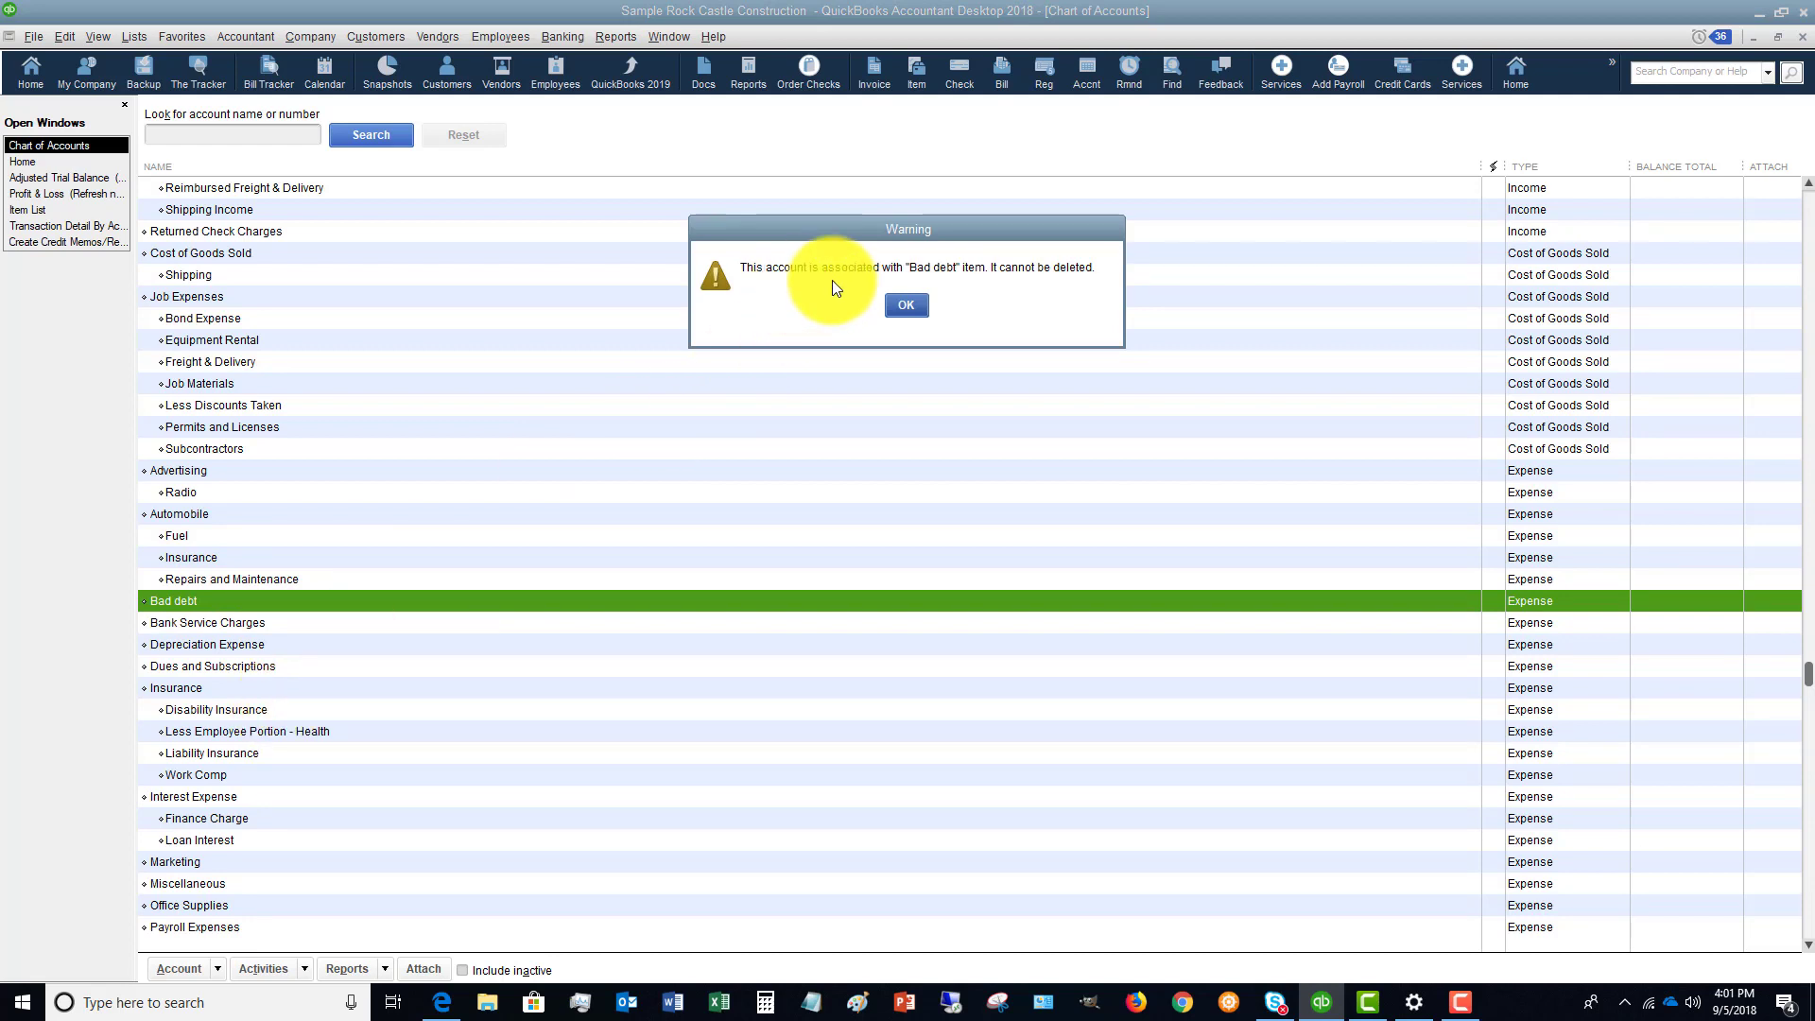
left_click(898, 305)
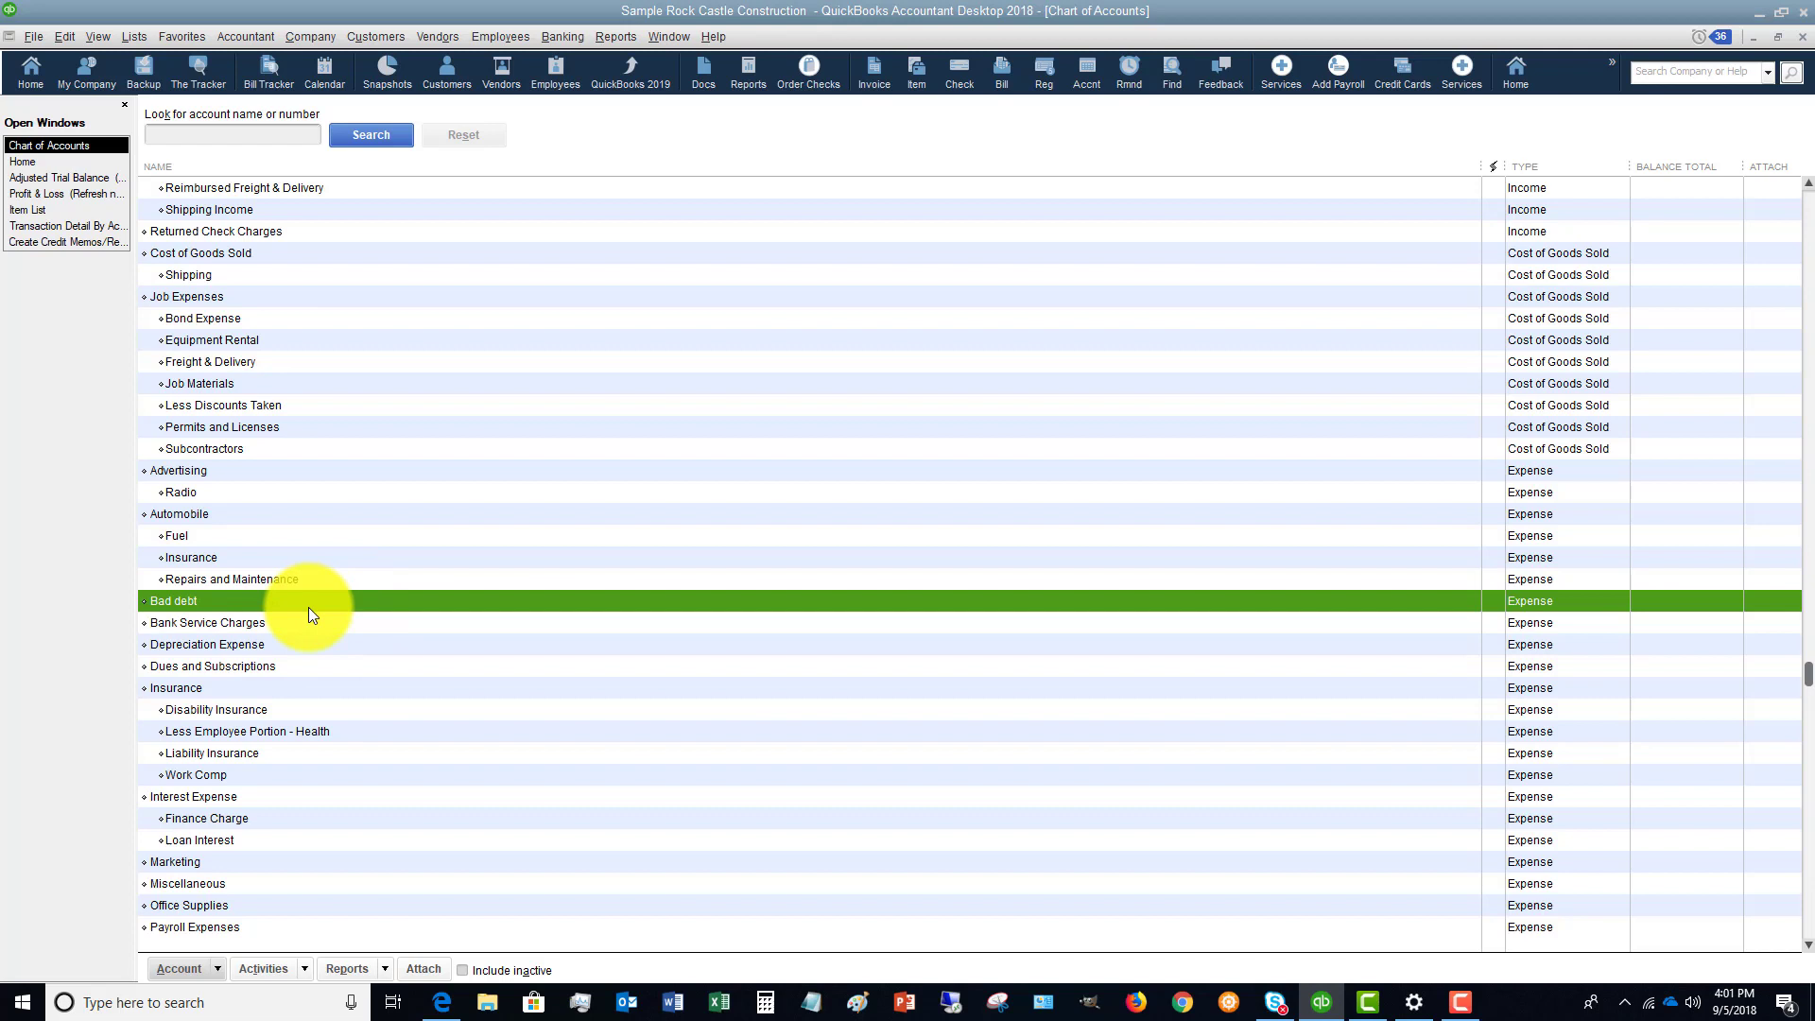
- Make Bank Service Charges inactive and include inactive accounts in the list
right_click(284, 622)
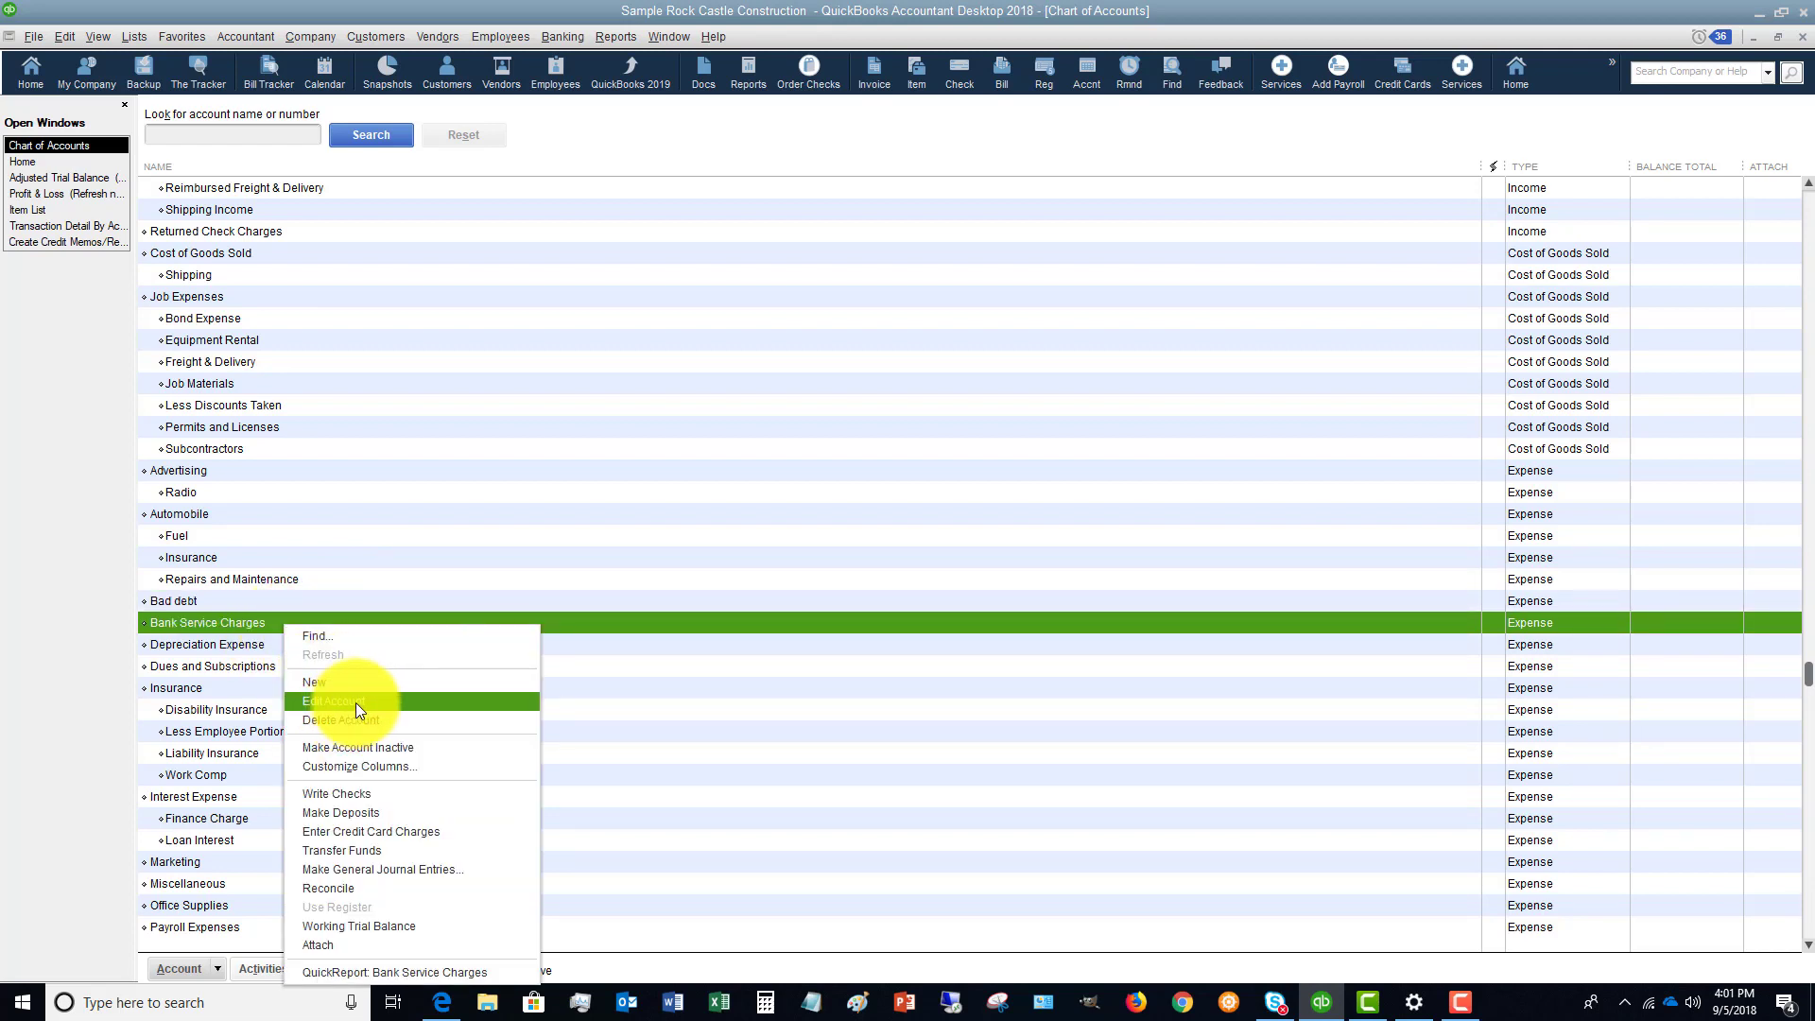
left_click(369, 749)
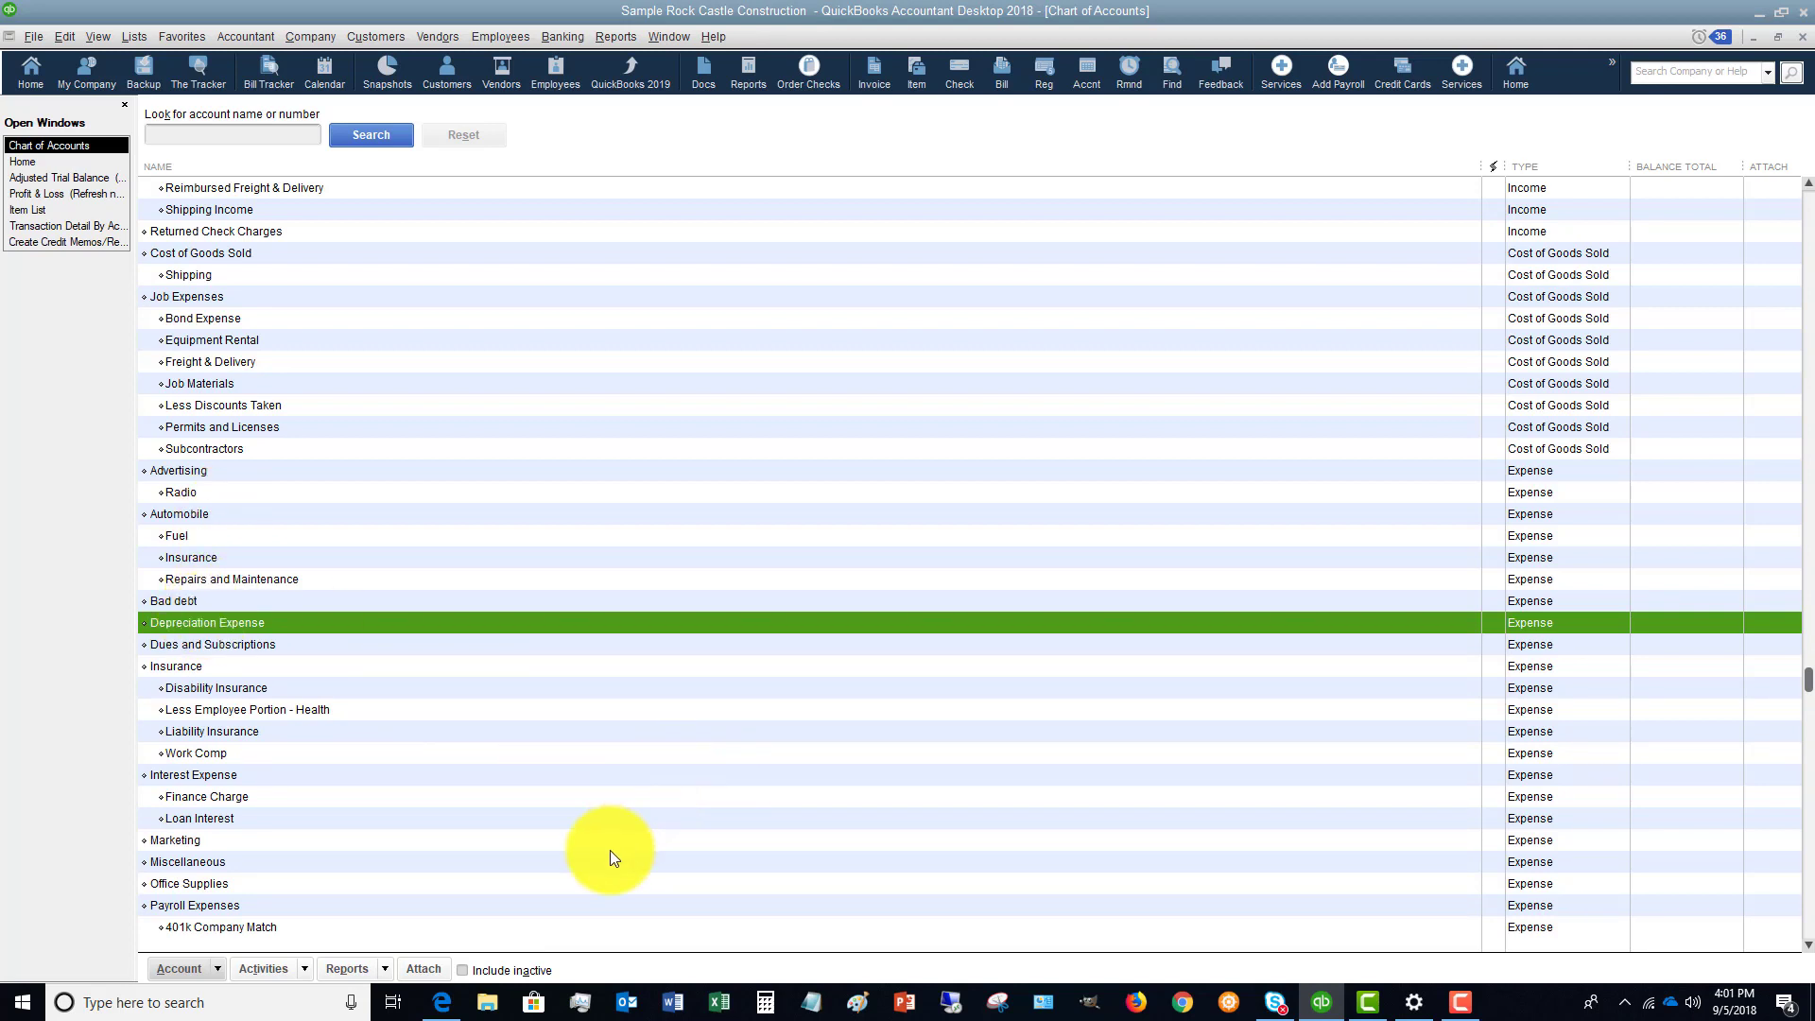
left_click(462, 970)
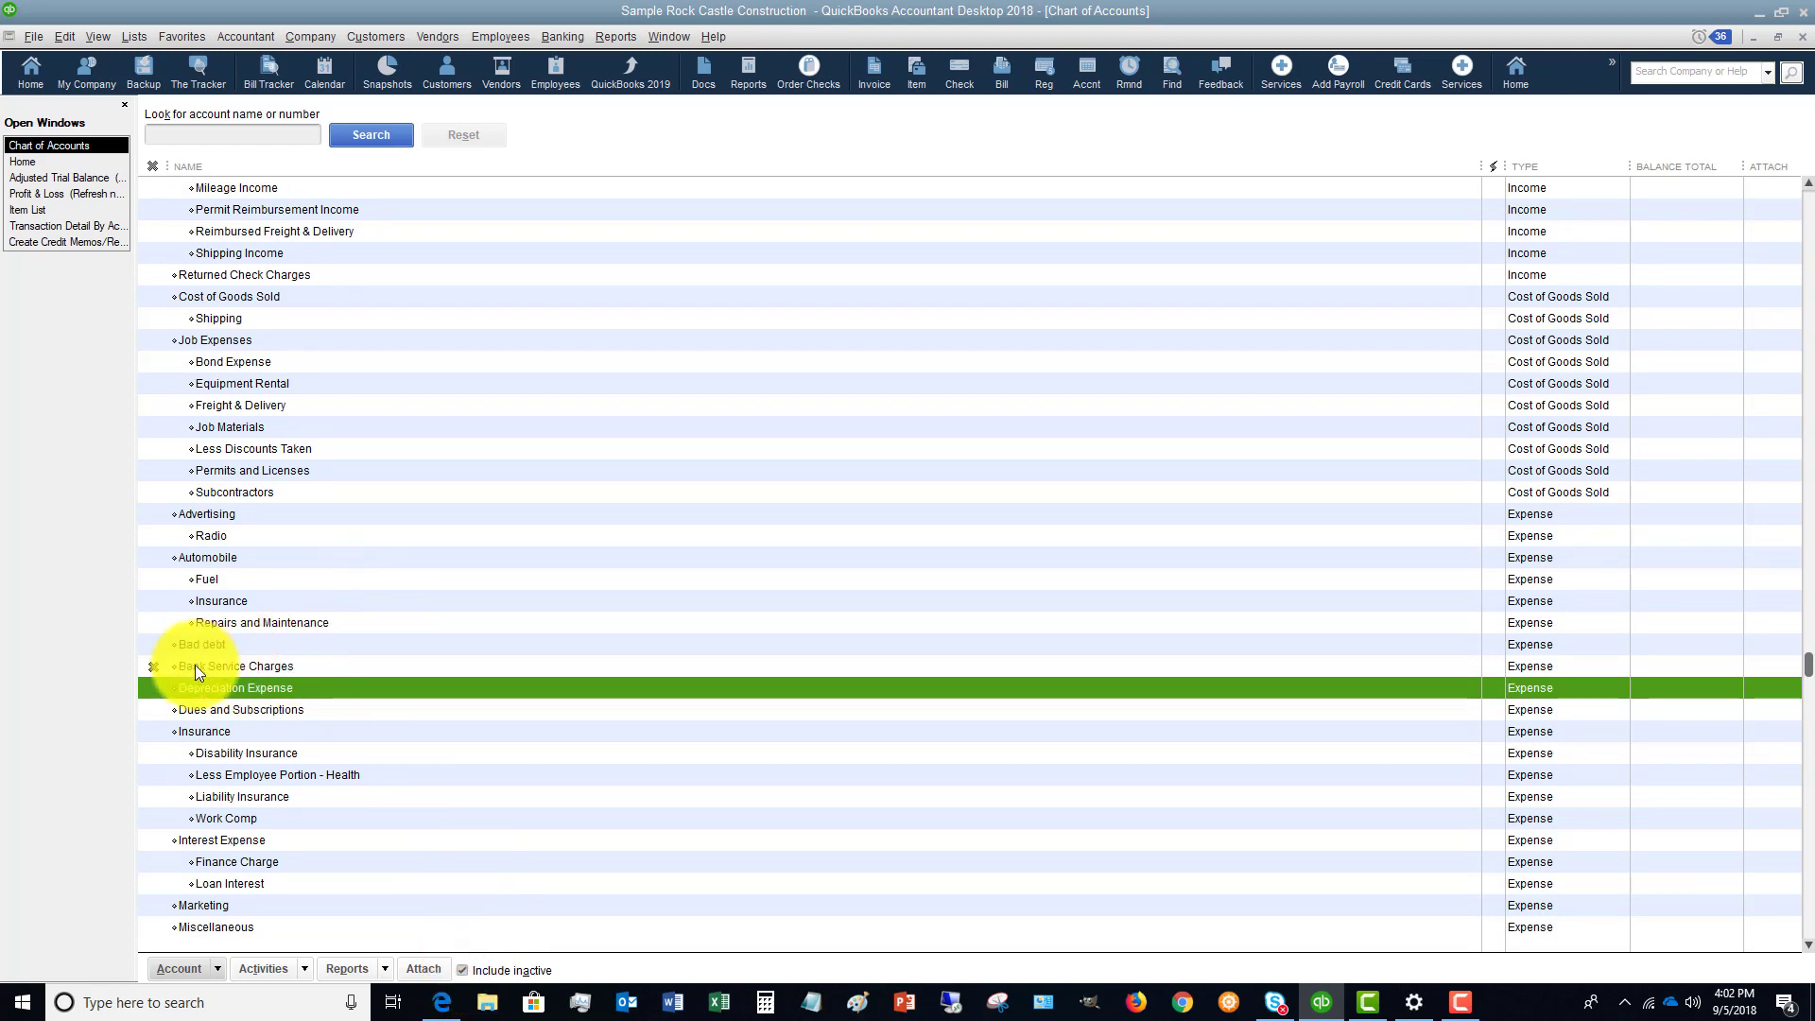
- Mark Depreciation Expense, Dues and Subscriptions, and Insurance with its subaccounts inactive
right_click(256, 669)
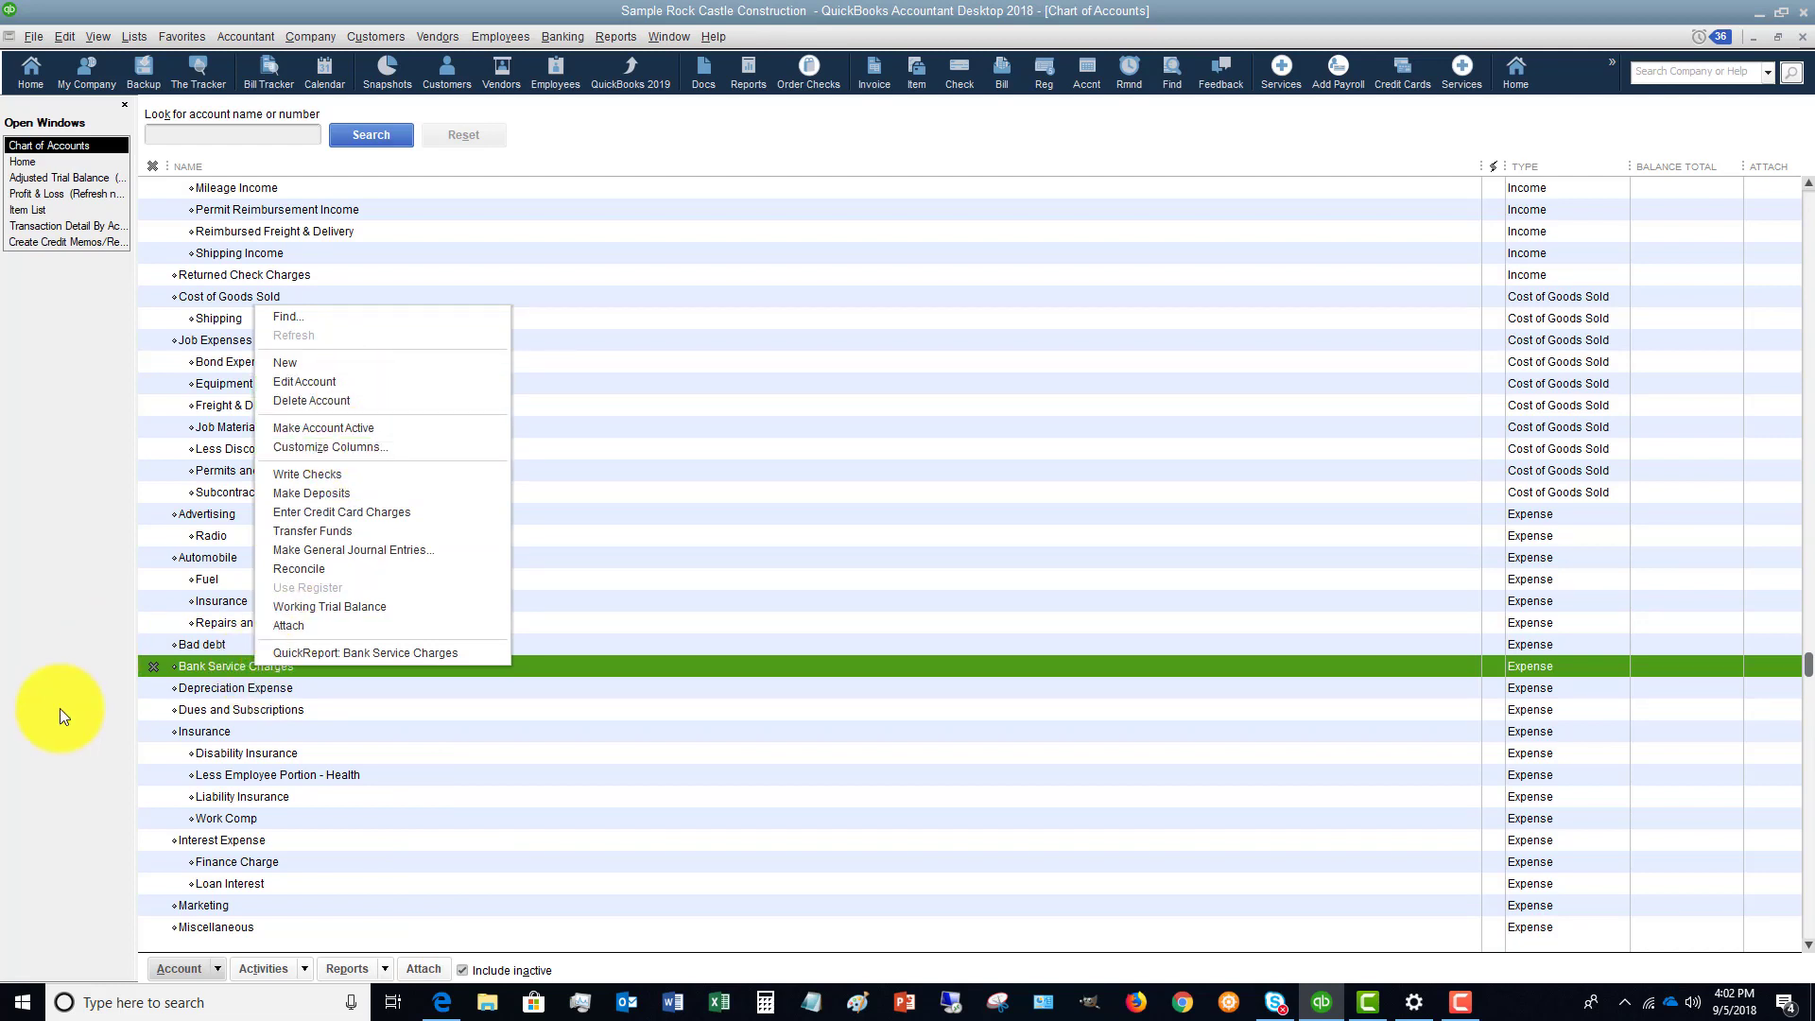
left_click(157, 666)
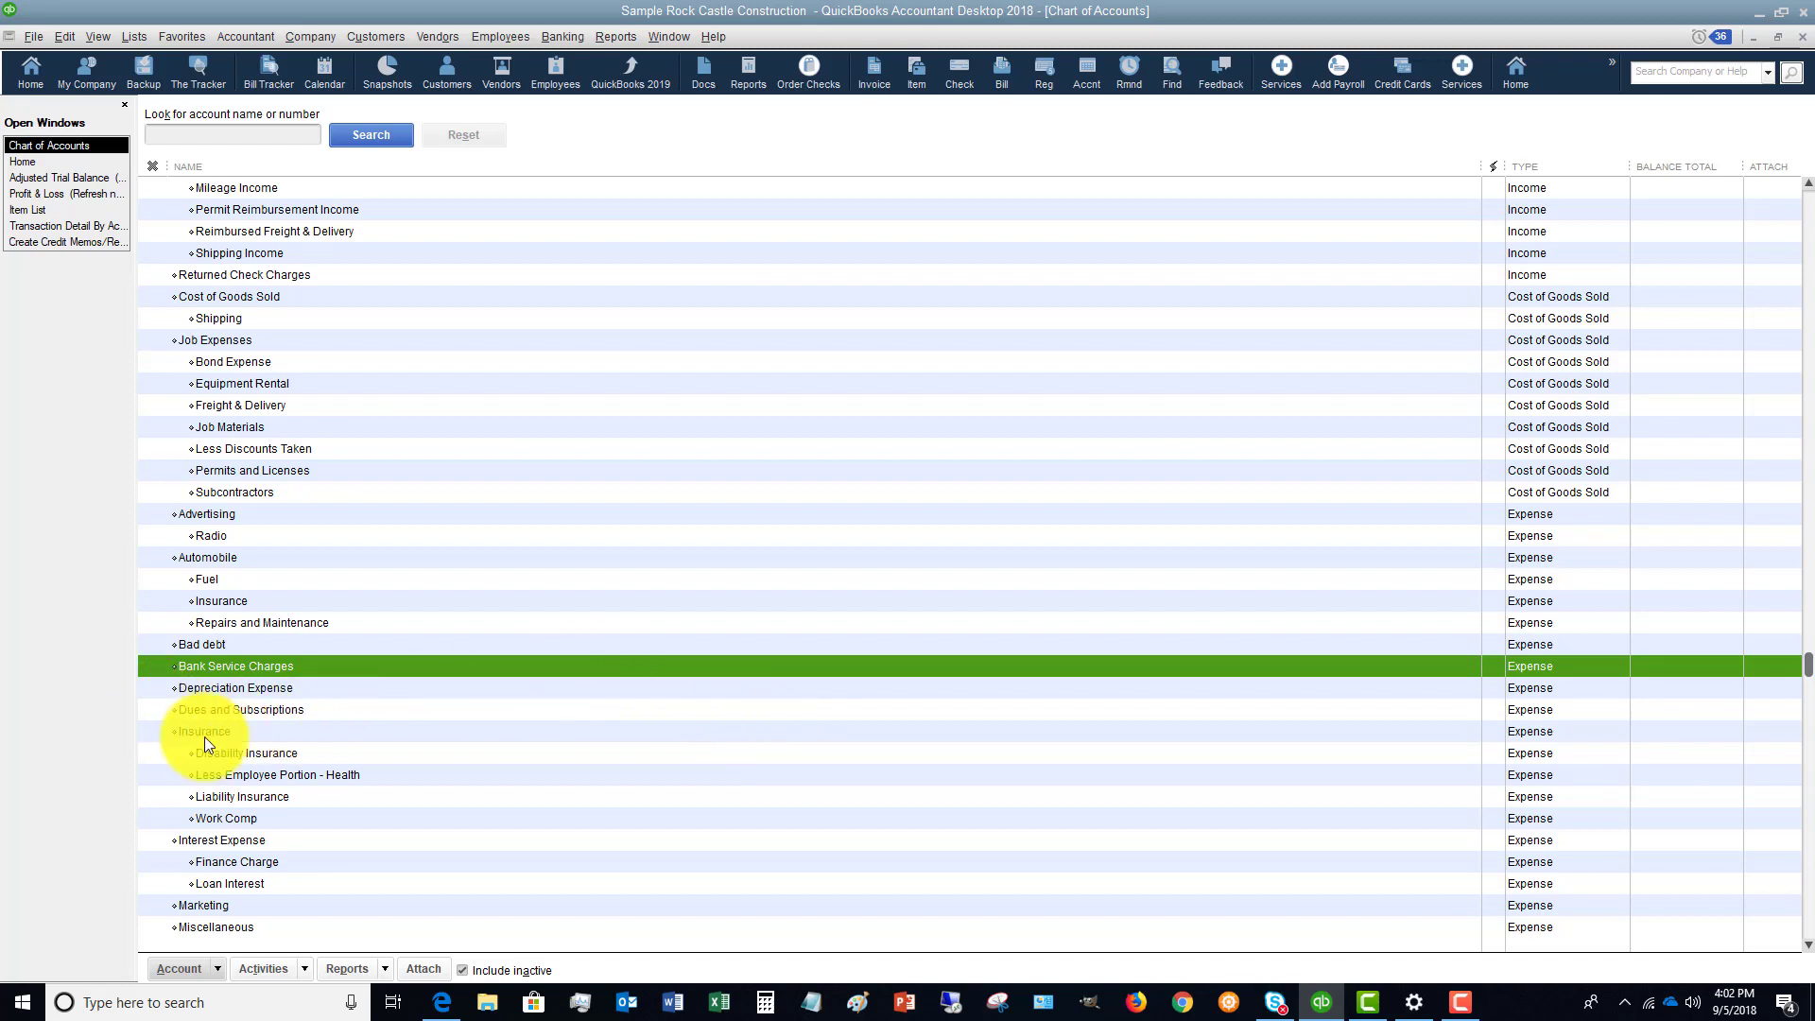
left_click(153, 689)
left_click(151, 713)
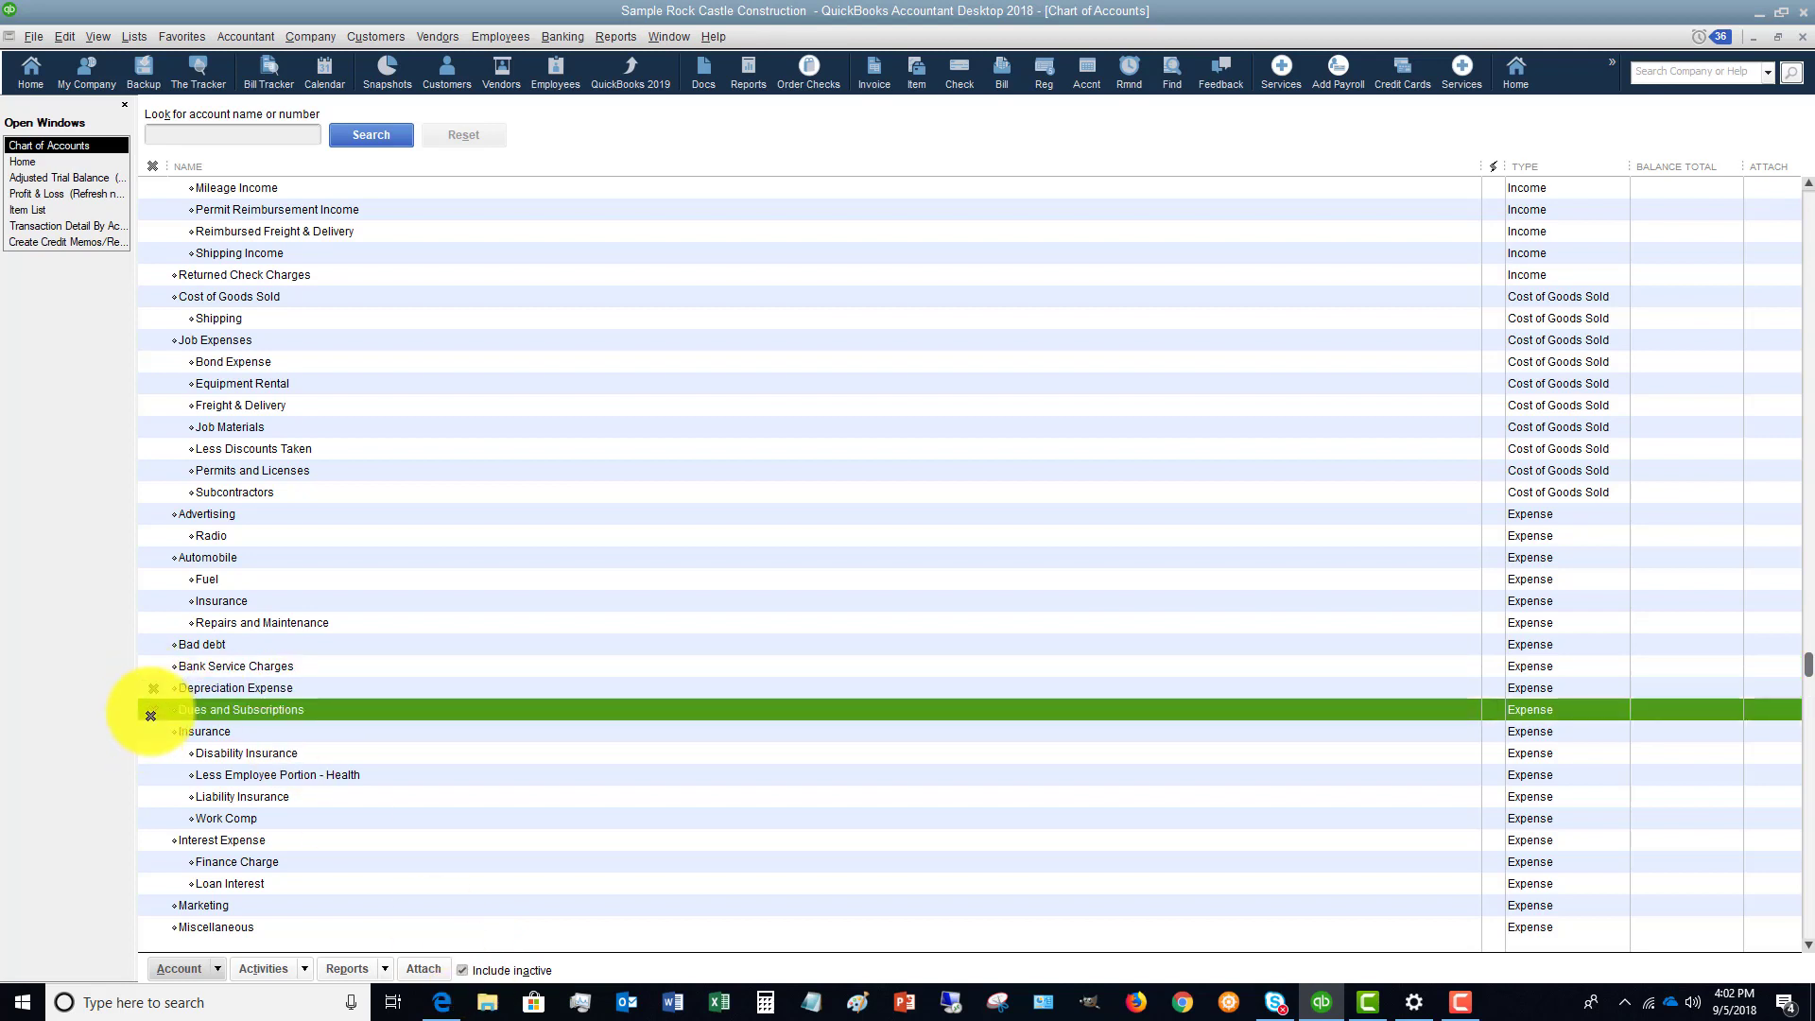
left_click(150, 731)
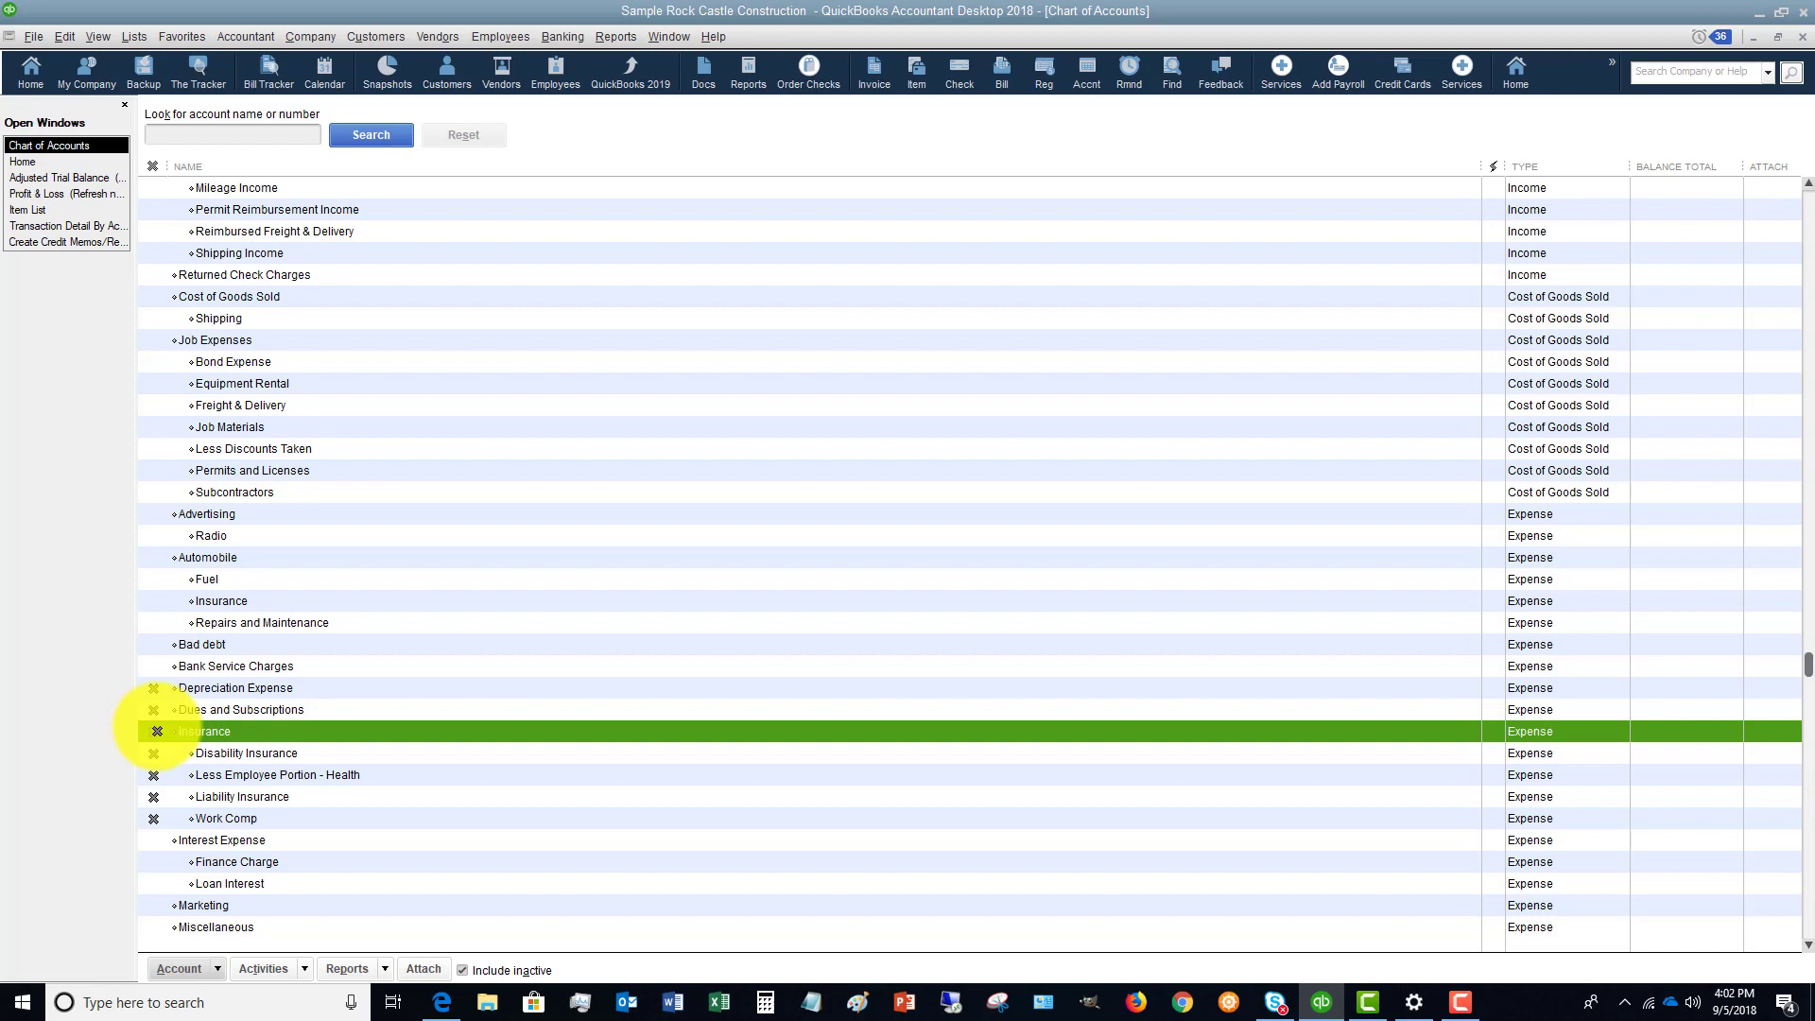
mouse_move(190, 754)
left_mouse_down()
mouse_move(190, 810)
mouse_move(192, 765)
left_mouse_up()
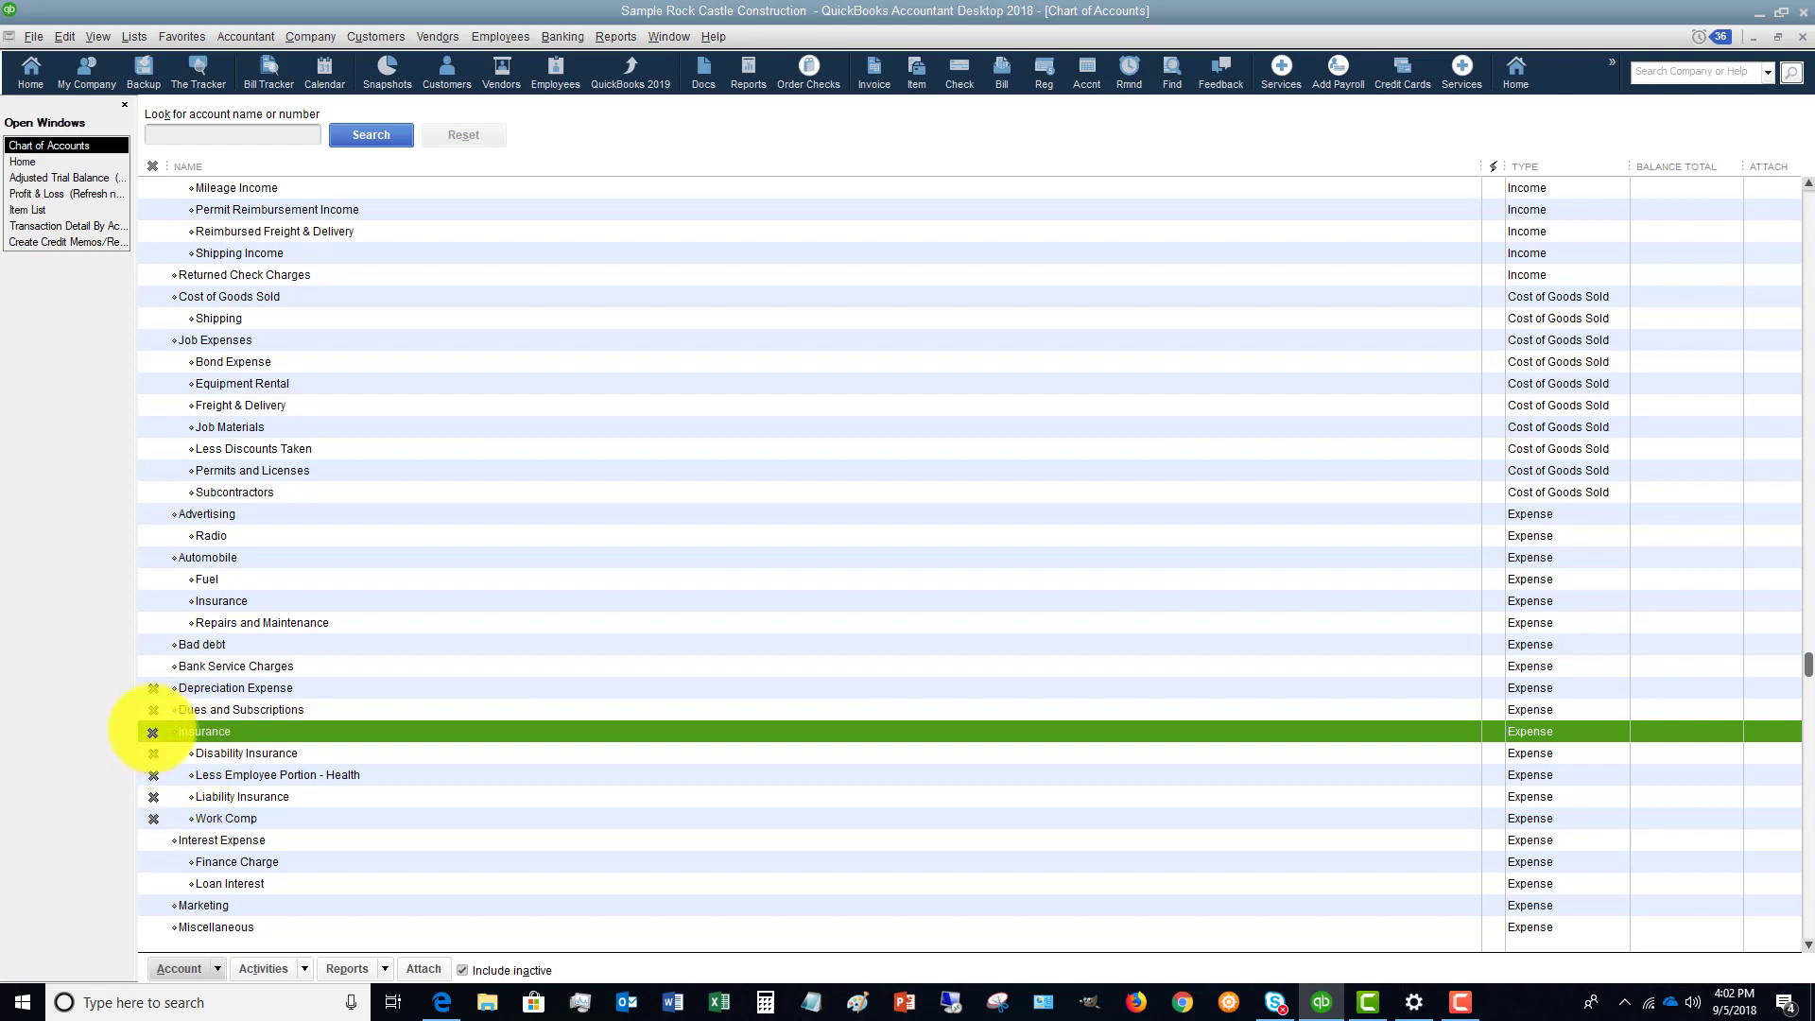